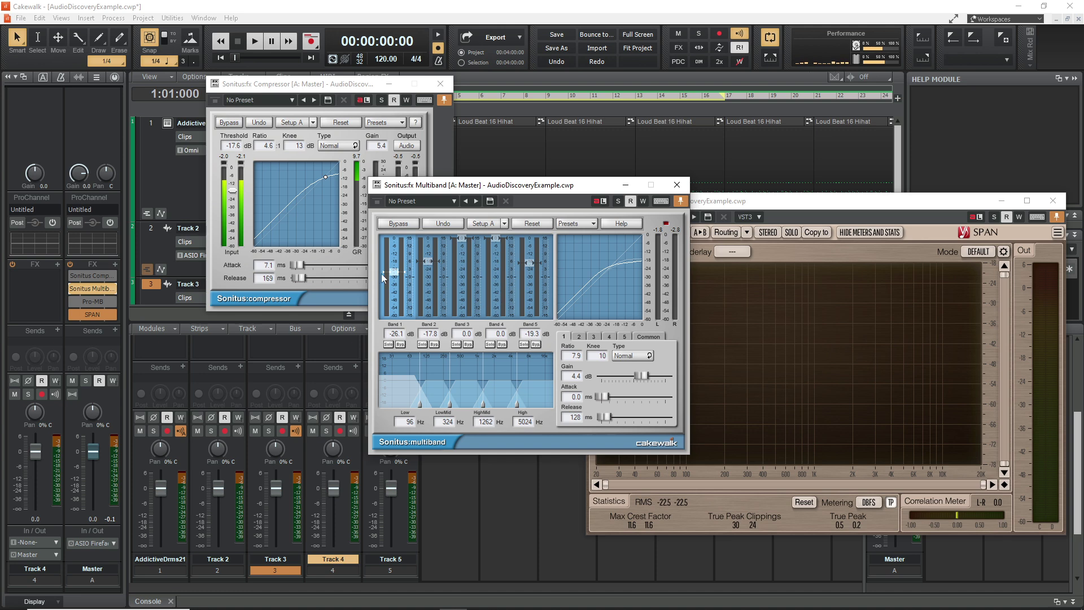
- Open the FabFilter Pro-MB plug-in from the Master bus FX bin
{"action": "mouse_move", "coordinate": [97, 292]}
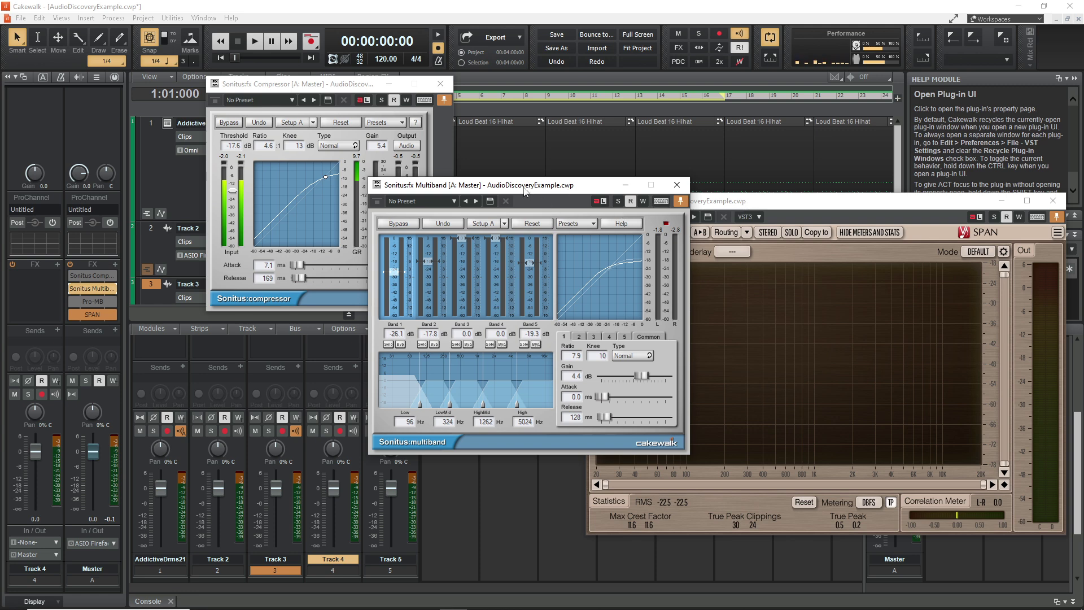
{"action": "left_click", "coordinate": [78, 299]}
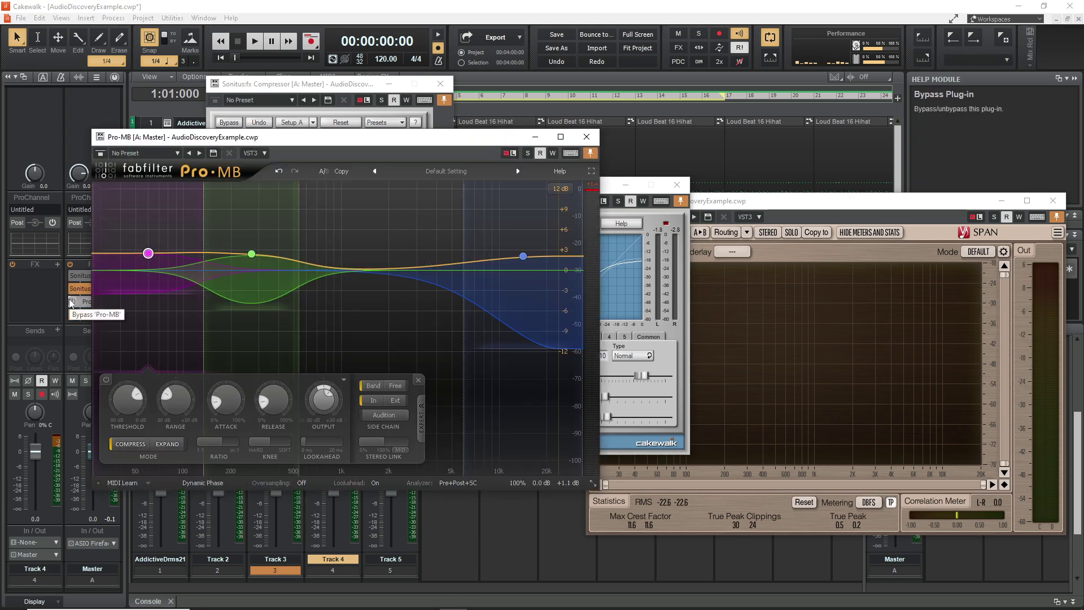
- Move Pro-MB aside, switch between it and Sonitus Multiband to compare, then close Pro-MB
{"action": "left_click_drag", "start_coordinate": [245, 137], "coordinate": [576, 138]}
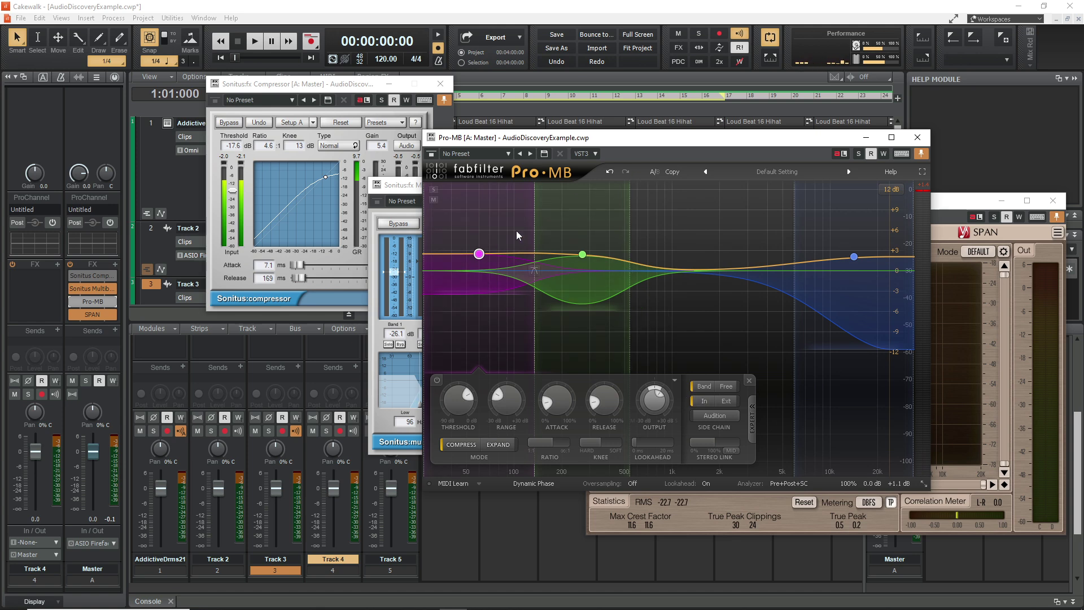
{"action": "left_click", "coordinate": [417, 195]}
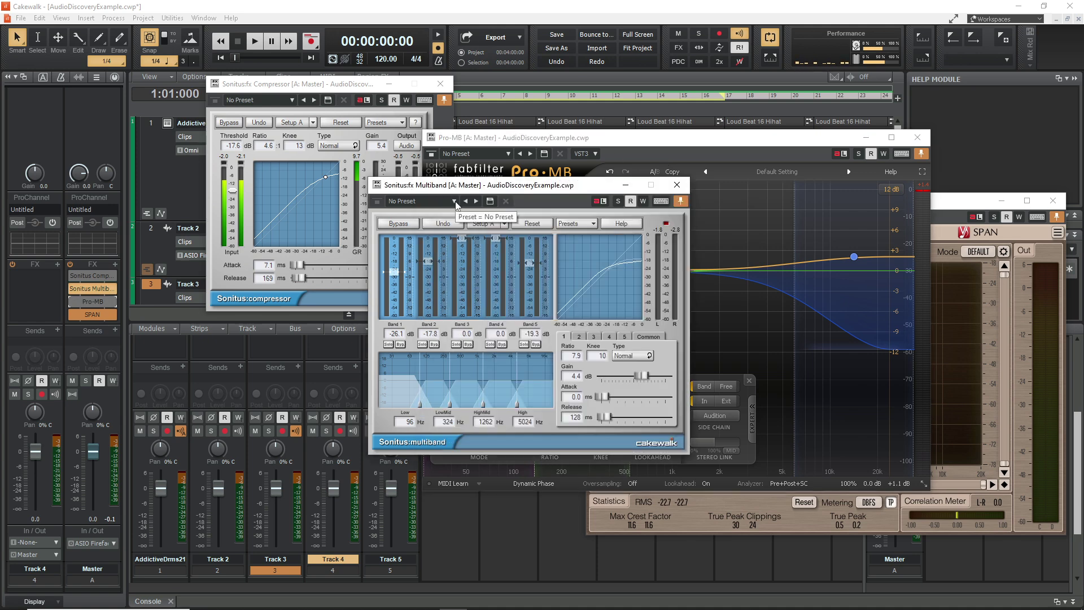
{"action": "left_click", "coordinate": [662, 145]}
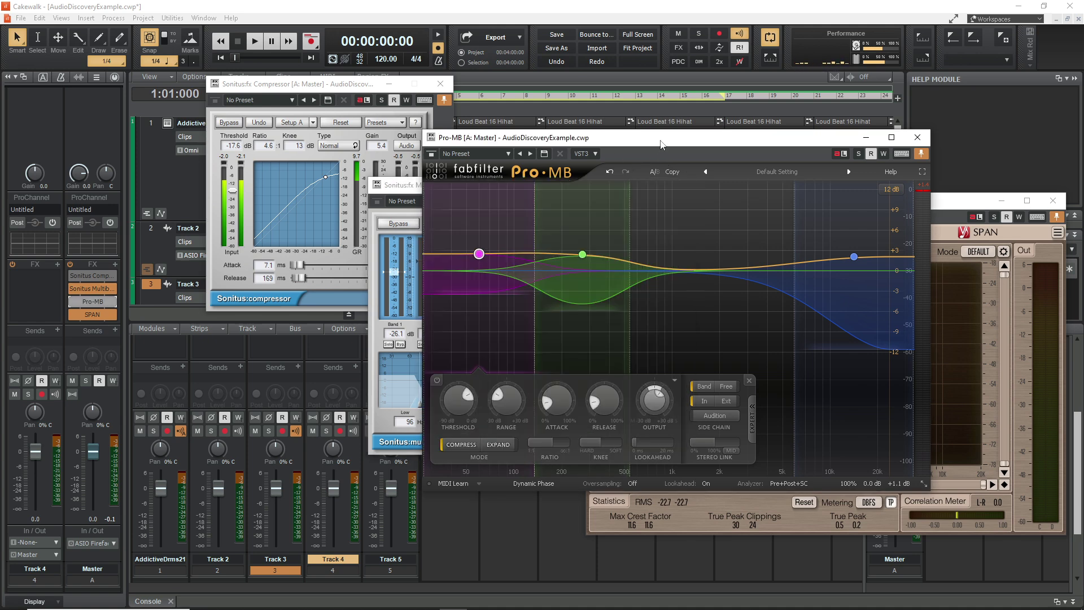
{"action": "left_click", "coordinate": [917, 138]}
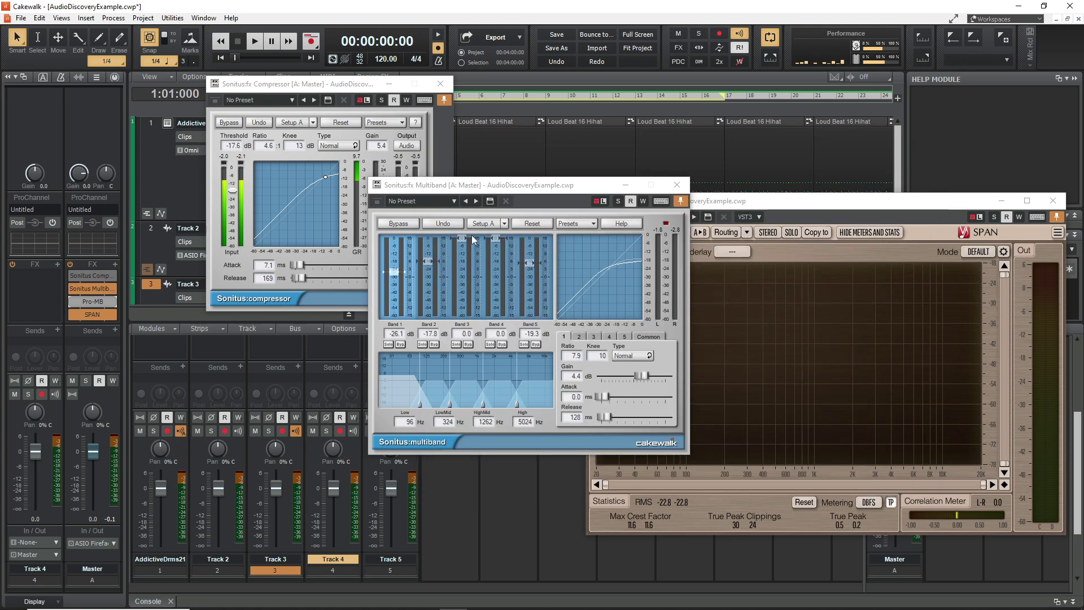
- Minimize both Sonitus windows and shrink Track 1's height to reveal Tracks 2 and 3
{"action": "left_click", "coordinate": [626, 185]}
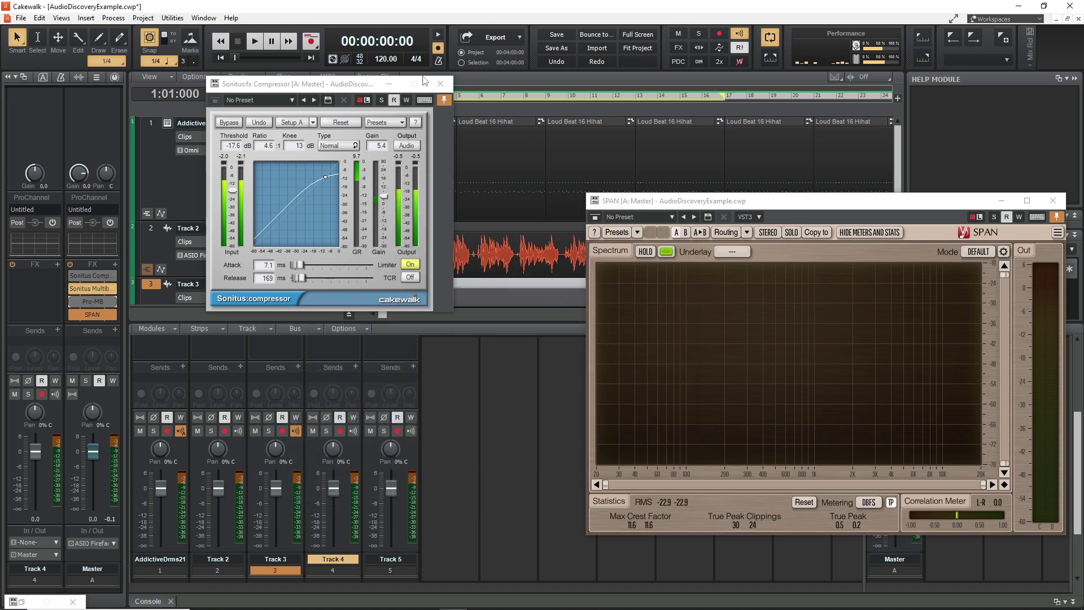
{"action": "left_click", "coordinate": [390, 83]}
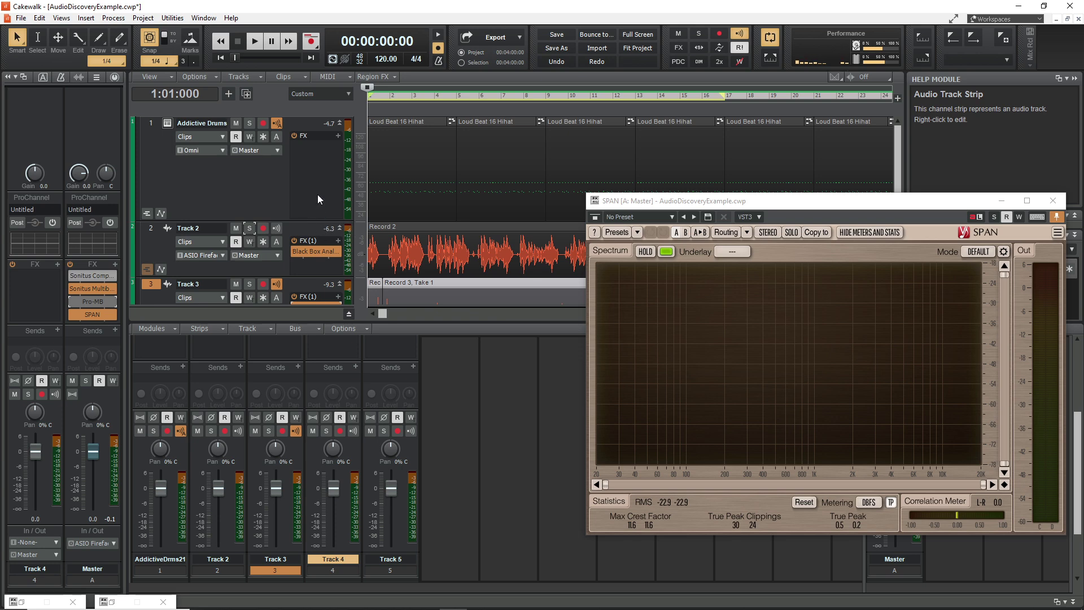
{"action": "left_click_drag", "start_coordinate": [317, 221], "coordinate": [321, 174]}
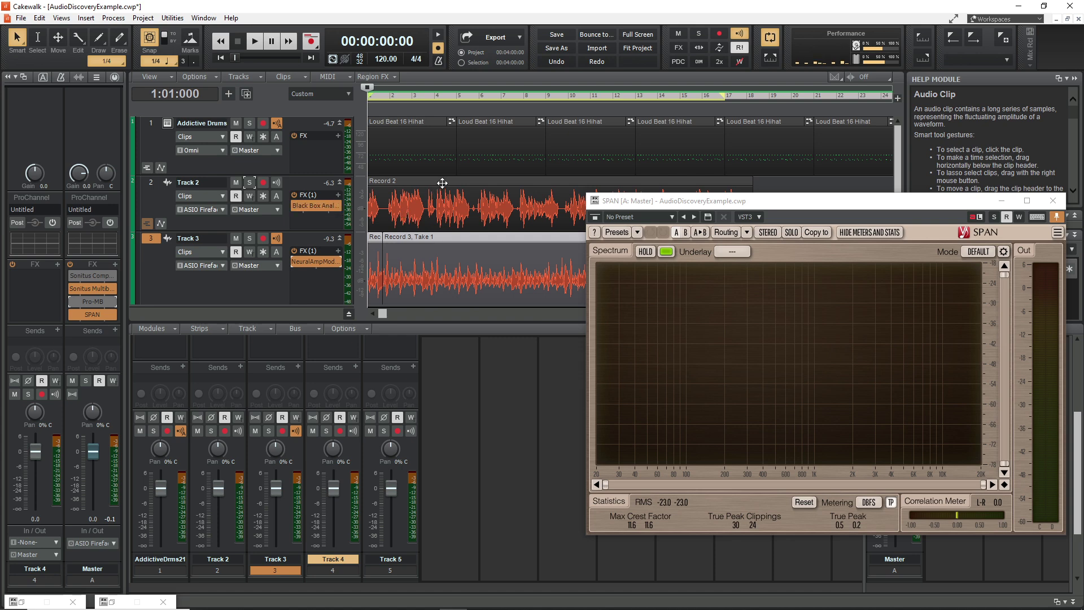
{"action": "double_click", "coordinate": [308, 206]}
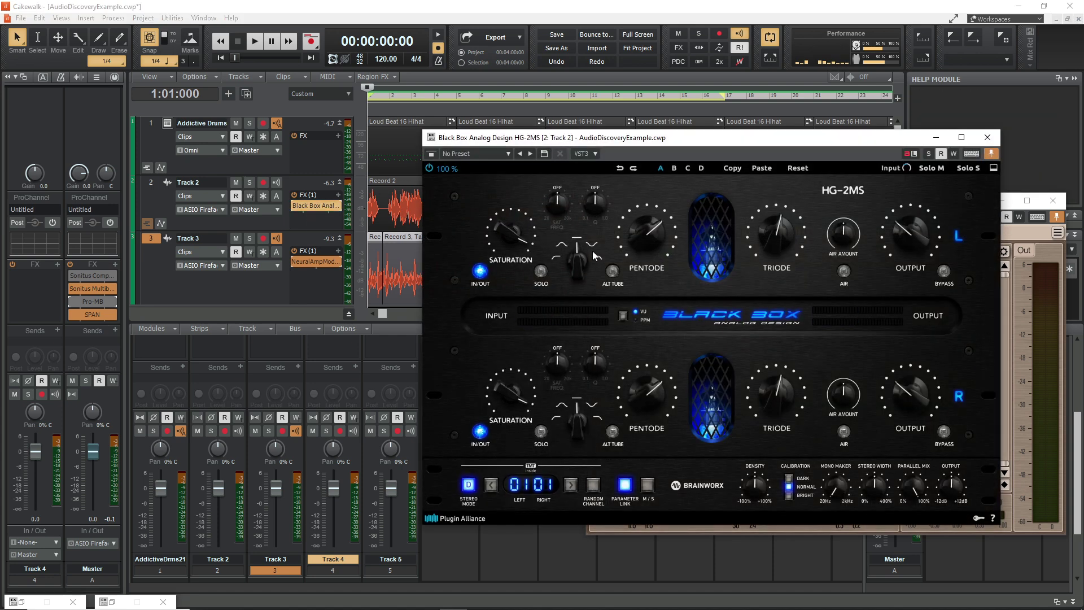
{"action": "left_click_drag", "start_coordinate": [713, 141], "coordinate": [636, 140]}
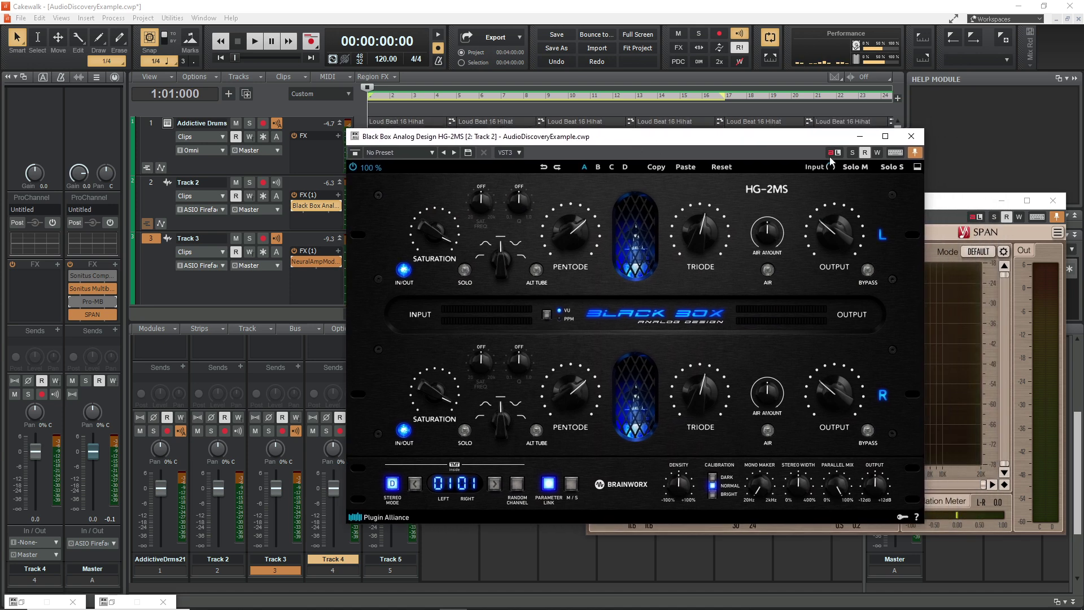
{"action": "left_click", "coordinate": [910, 138]}
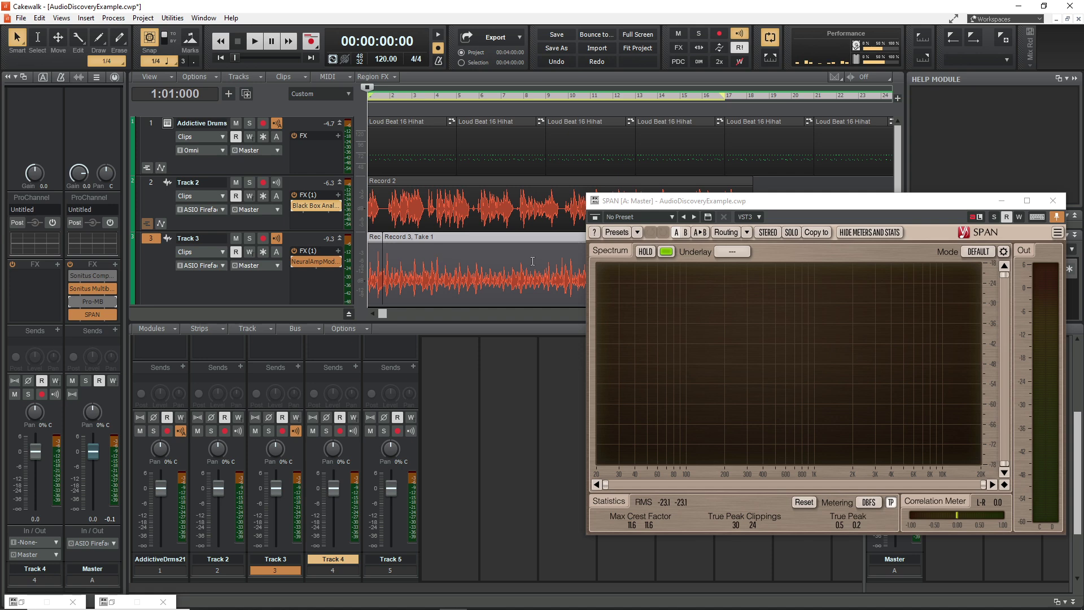
{"action": "double_click", "coordinate": [333, 261]}
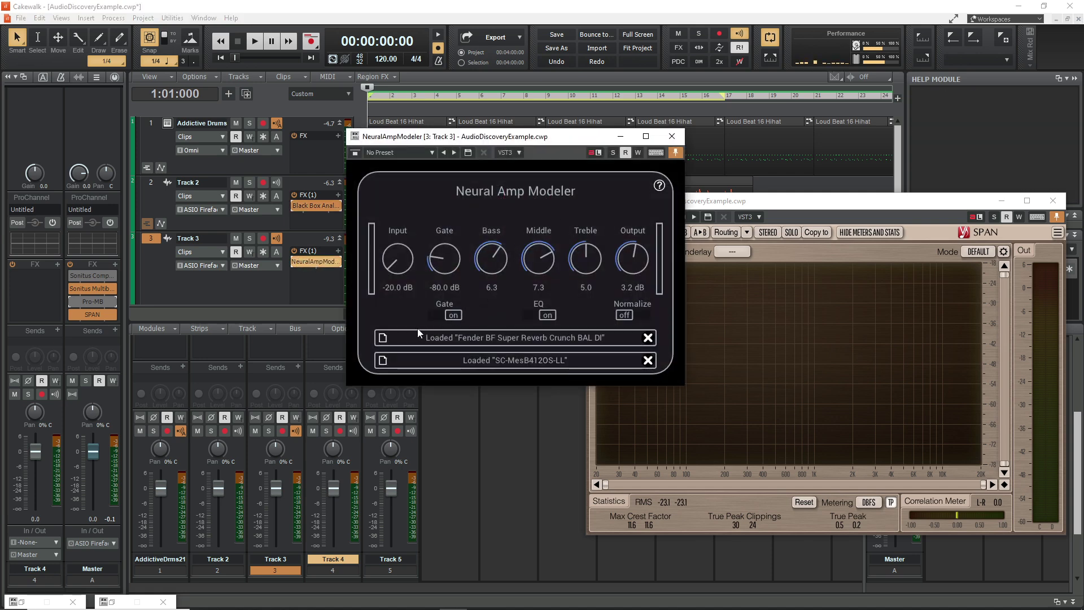
{"action": "left_click", "coordinate": [673, 138]}
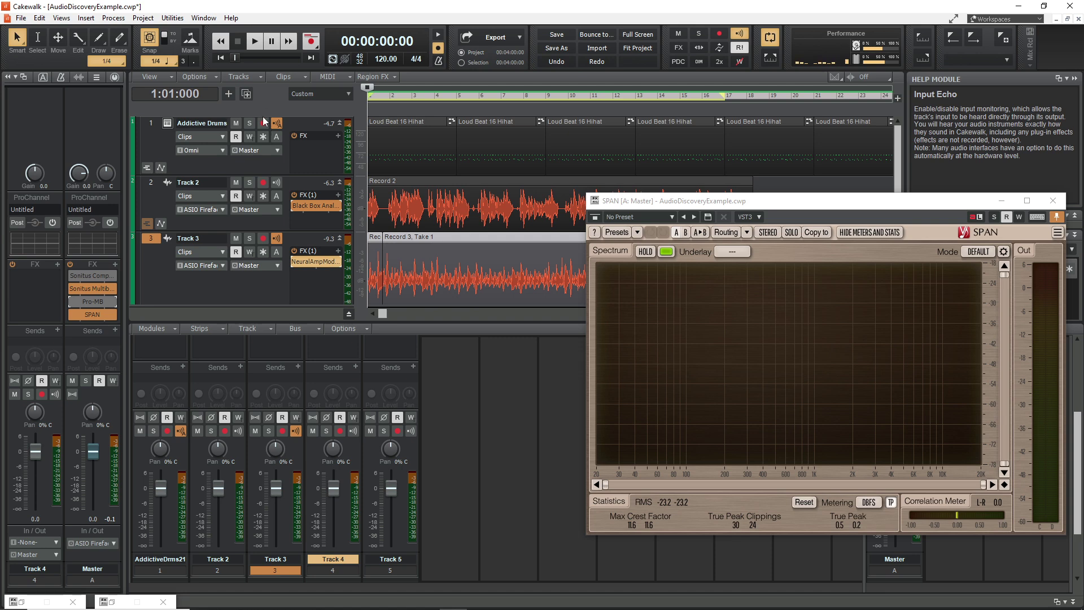
- Reopen Sonitus Multiband and Sonitus Compressor from the Master FX bin, placed side by side
{"action": "double_click", "coordinate": [89, 290]}
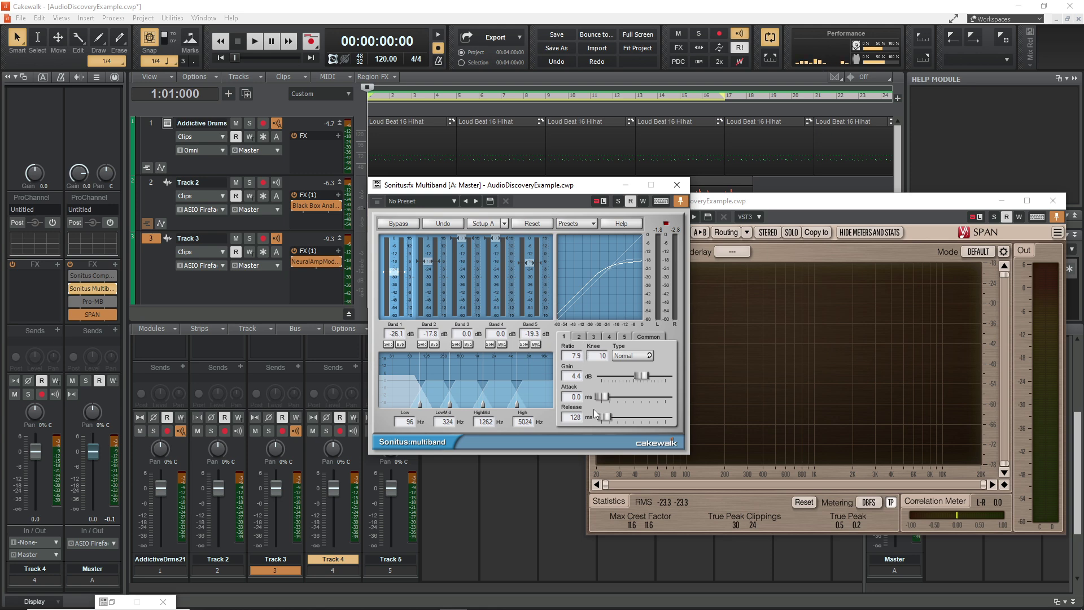
{"action": "left_click", "coordinate": [92, 276]}
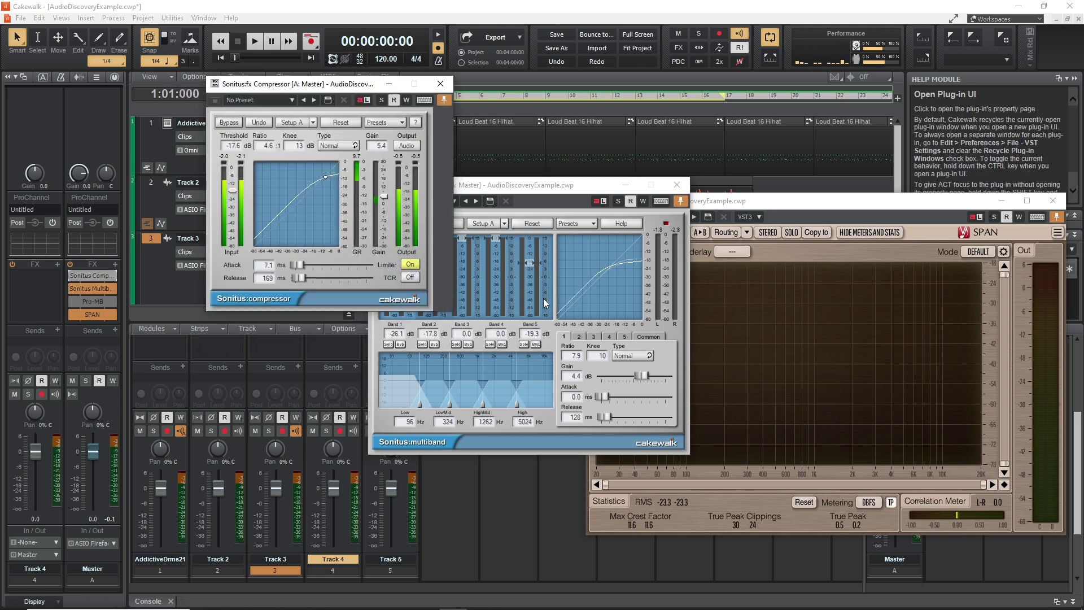
{"action": "left_click_drag", "start_coordinate": [546, 190], "coordinate": [612, 97]}
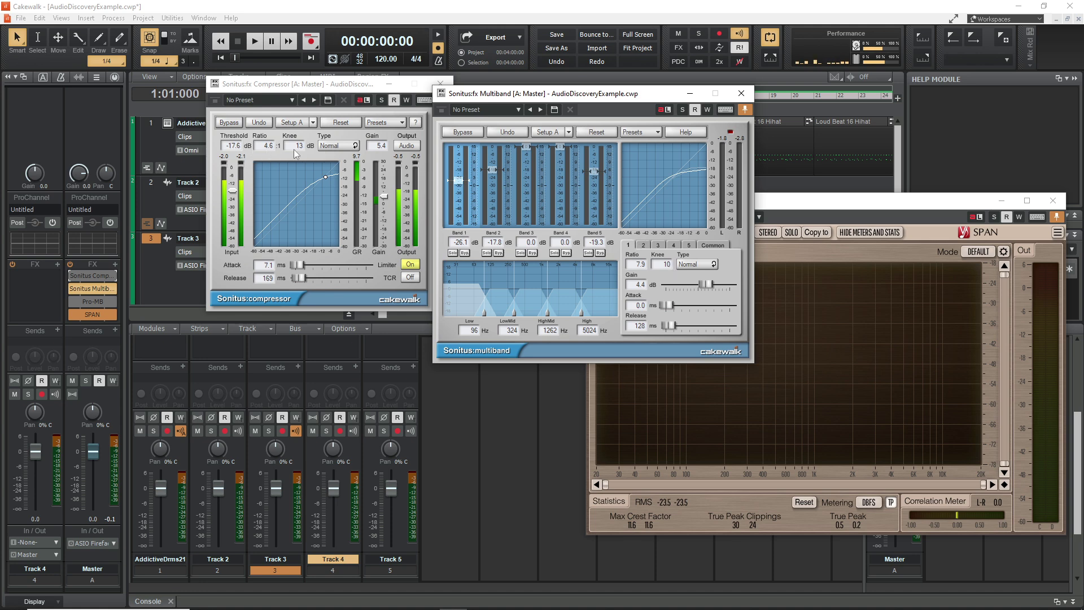
{"action": "left_click_drag", "start_coordinate": [293, 149], "coordinate": [293, 151]}
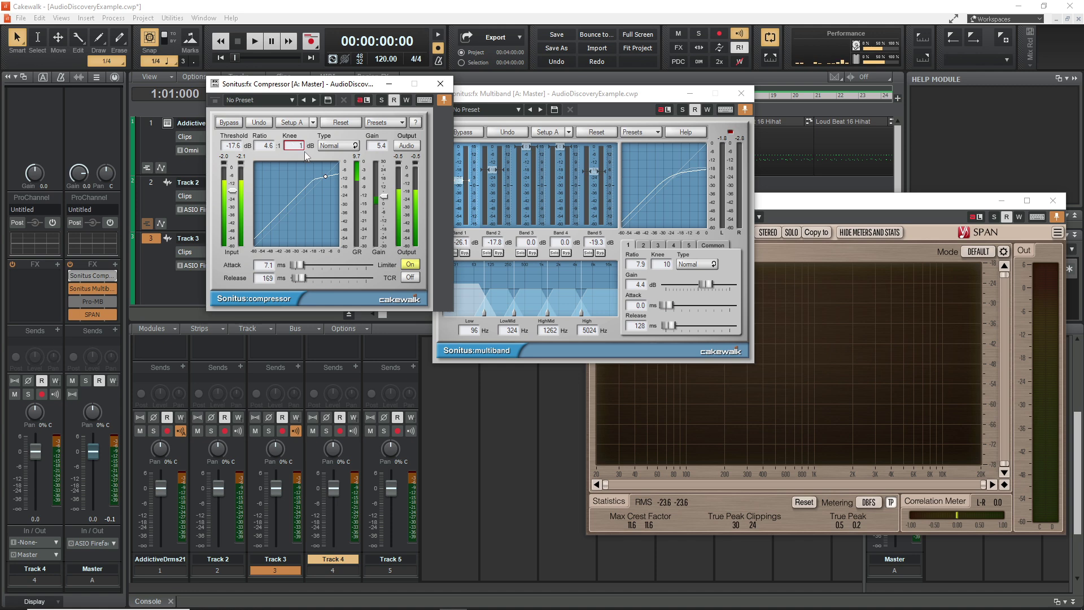
- Enter a knee of 18 in the Sonitus Compressor and switch its type to Vintage
{"action": "type", "text": "8"}
{"action": "left_click", "coordinate": [337, 145]}
{"action": "left_click", "coordinate": [337, 145]}
{"action": "left_click", "coordinate": [337, 148]}
{"action": "left_click", "coordinate": [338, 149]}
{"action": "left_click", "coordinate": [699, 263]}
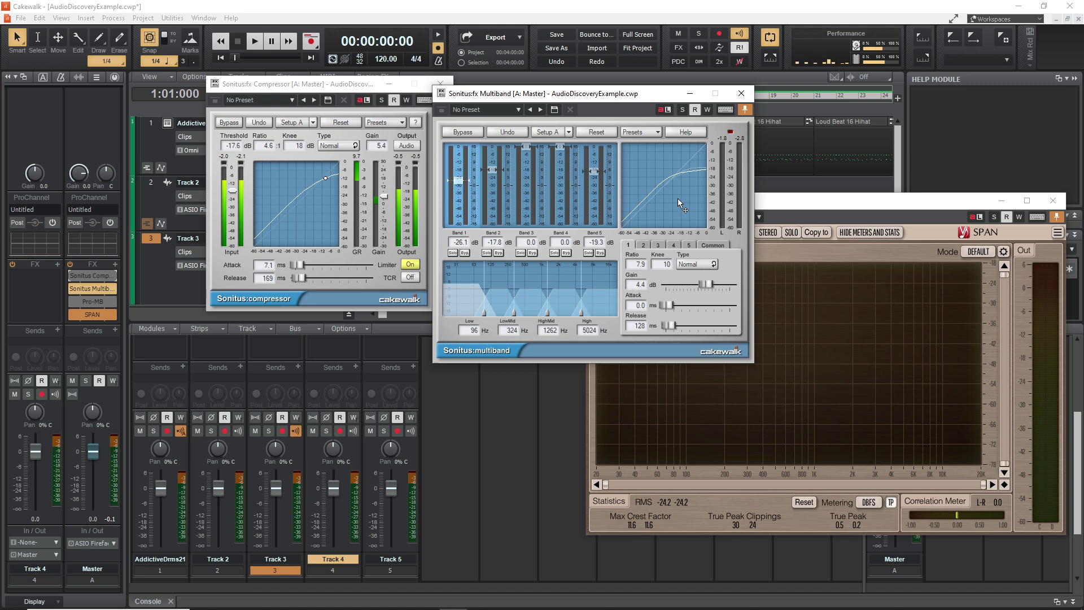
{"action": "left_click", "coordinate": [699, 264]}
{"action": "left_click", "coordinate": [698, 265]}
{"action": "mouse_move", "coordinate": [74, 286]}
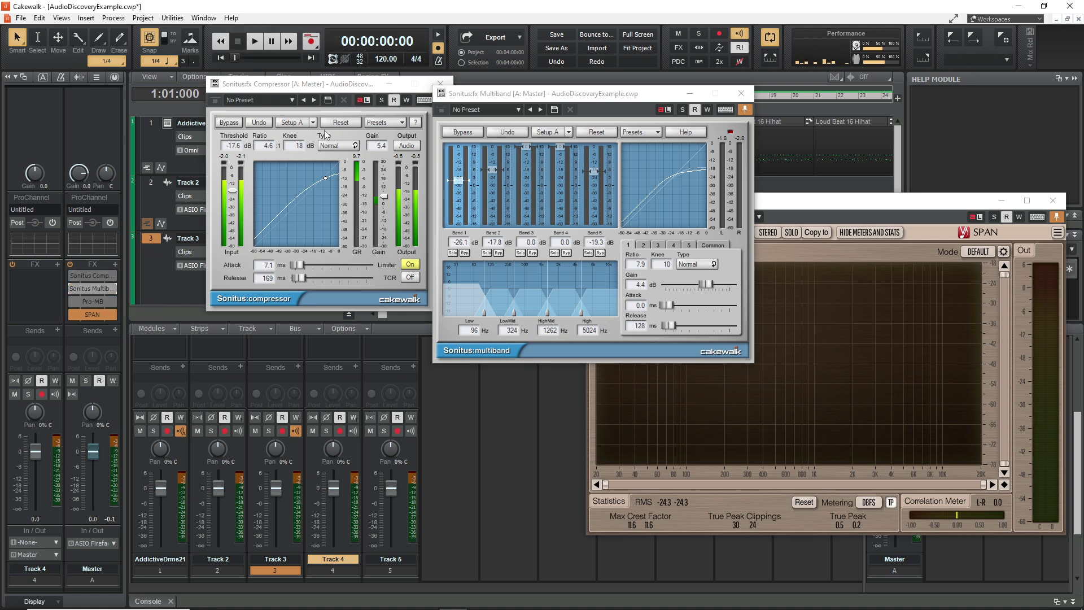
- Bring the Sonitus windows forward and start playback of the master mix
{"action": "left_click", "coordinate": [310, 89]}
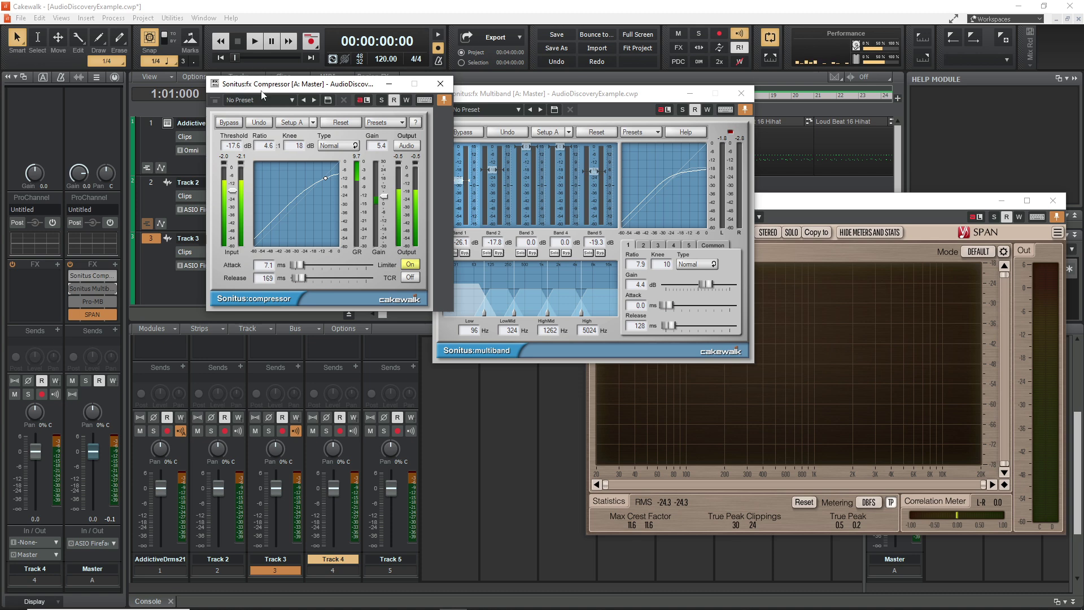
{"action": "left_click", "coordinate": [523, 92]}
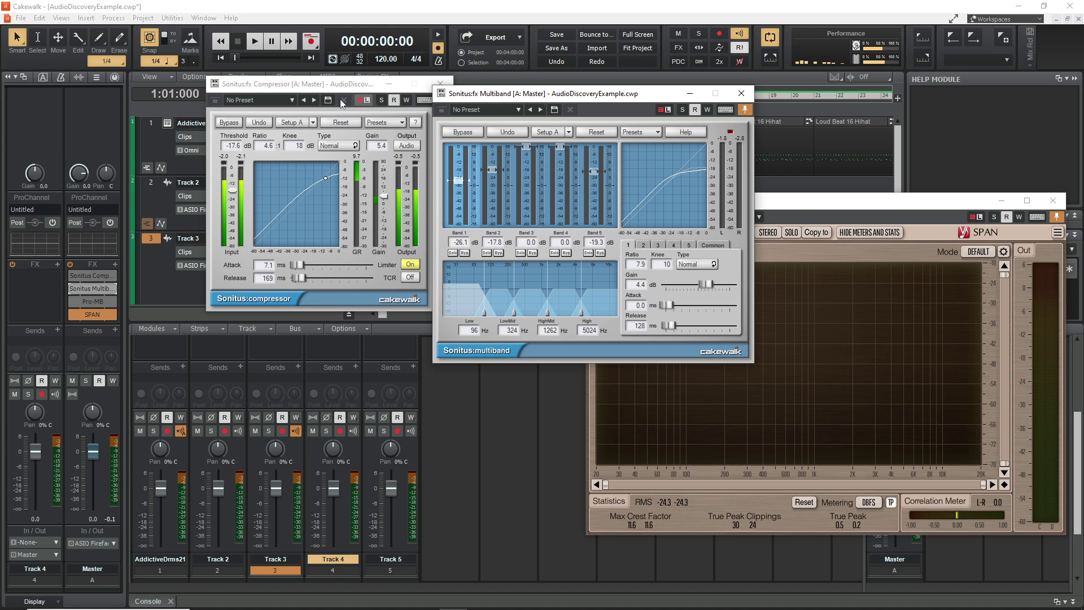
{"action": "left_click", "coordinate": [287, 80]}
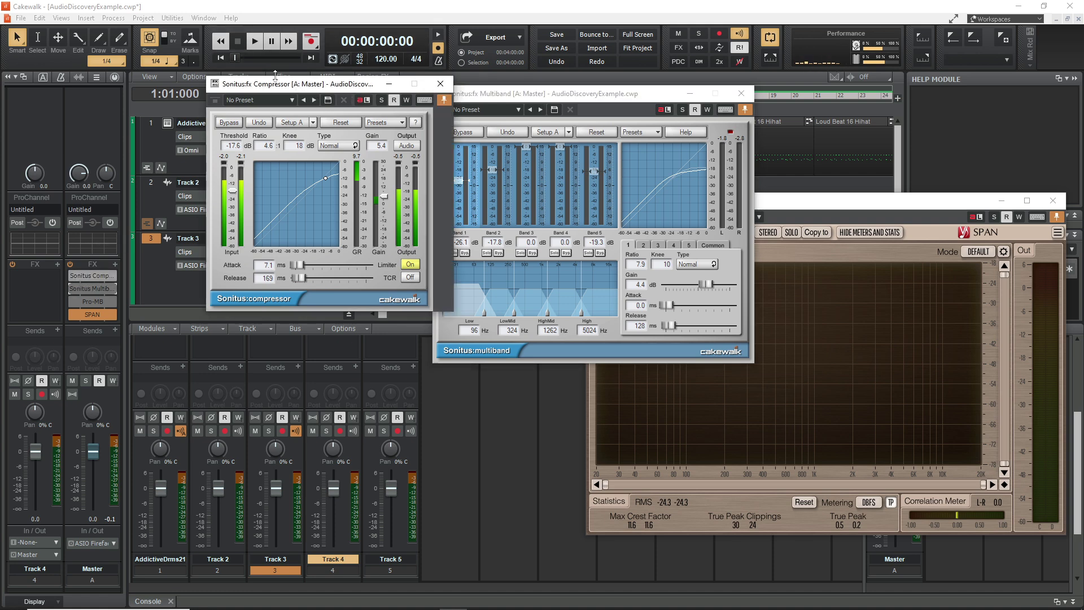
{"action": "left_click", "coordinate": [254, 41]}
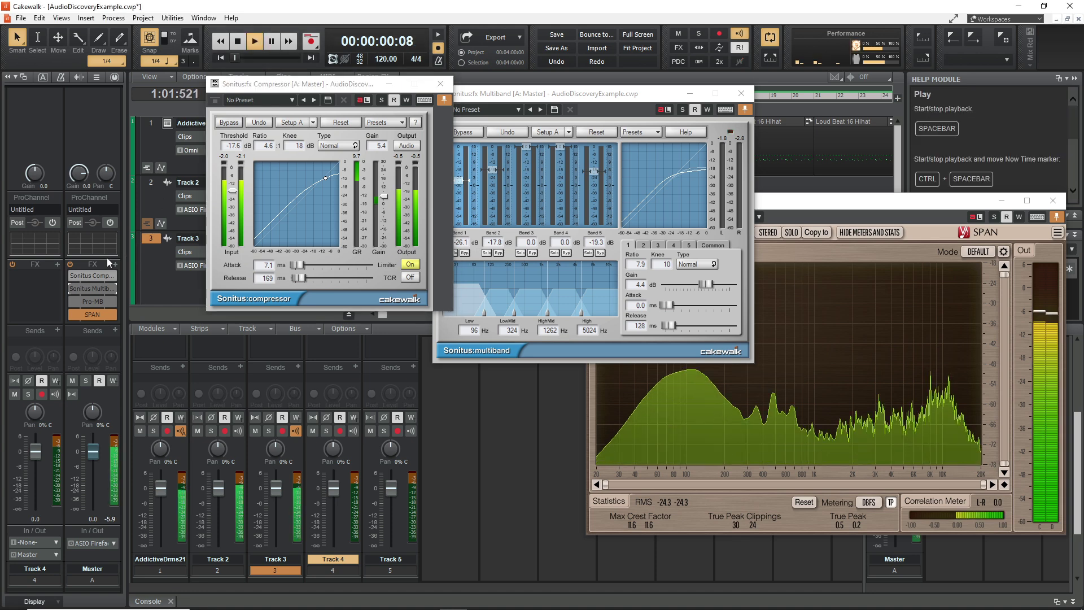
- Toggle the Sonitus Compressor bypass to A/B it, lowering its knee from 18 to 8
{"action": "left_click", "coordinate": [72, 276]}
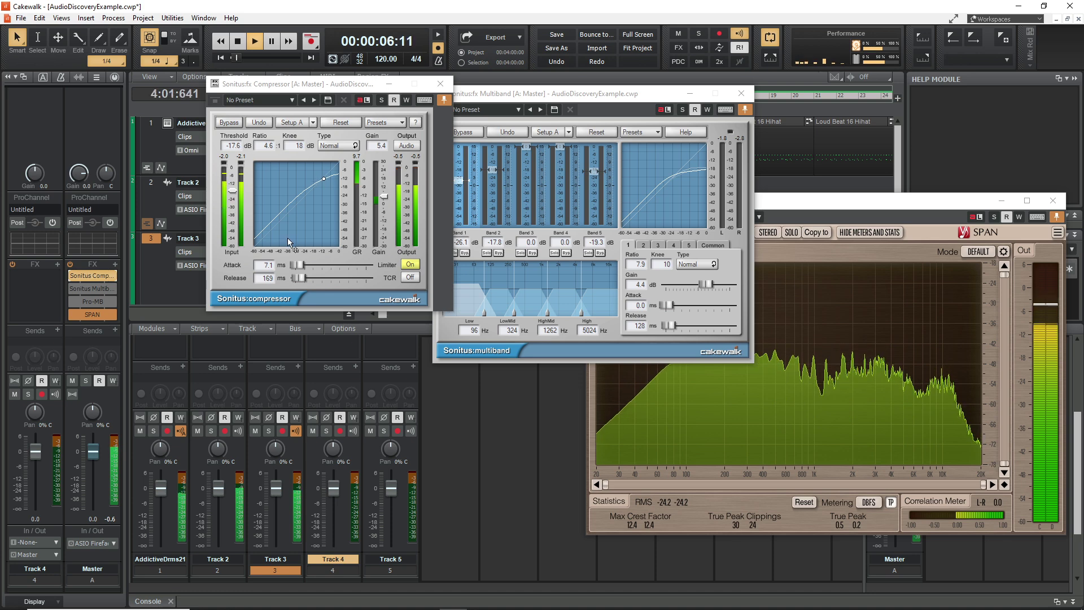
{"action": "left_click_drag", "start_coordinate": [291, 148], "coordinate": [289, 157]}
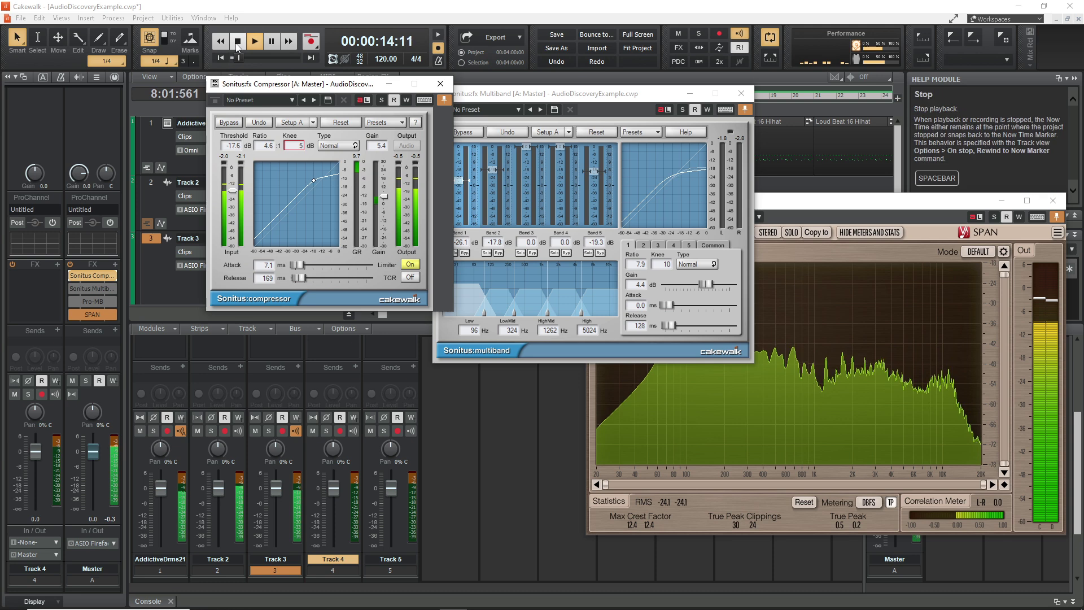
{"action": "left_click", "coordinate": [76, 277]}
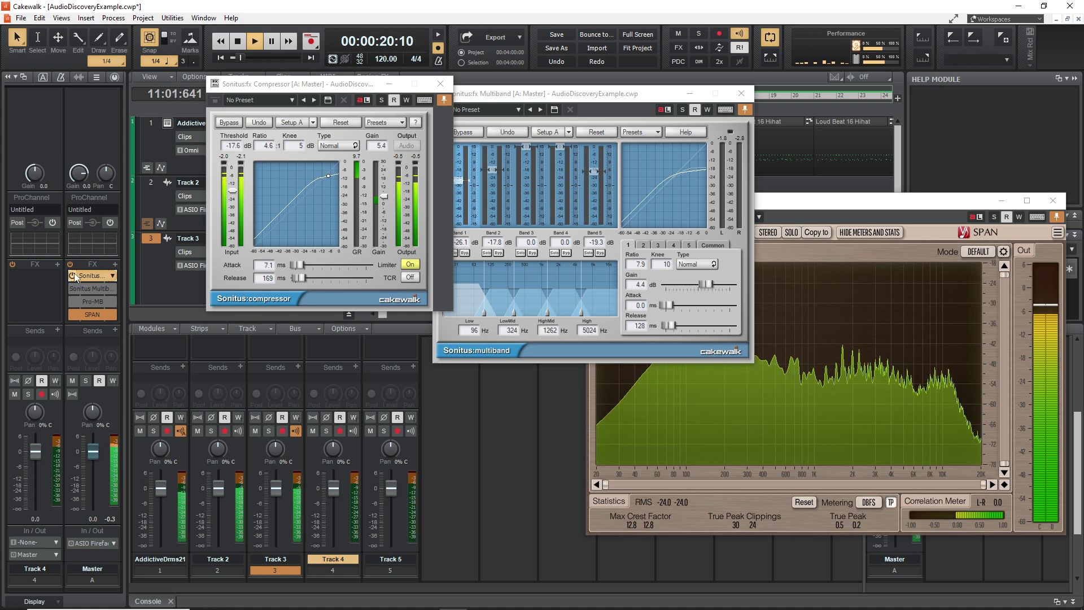
{"action": "left_click", "coordinate": [76, 276]}
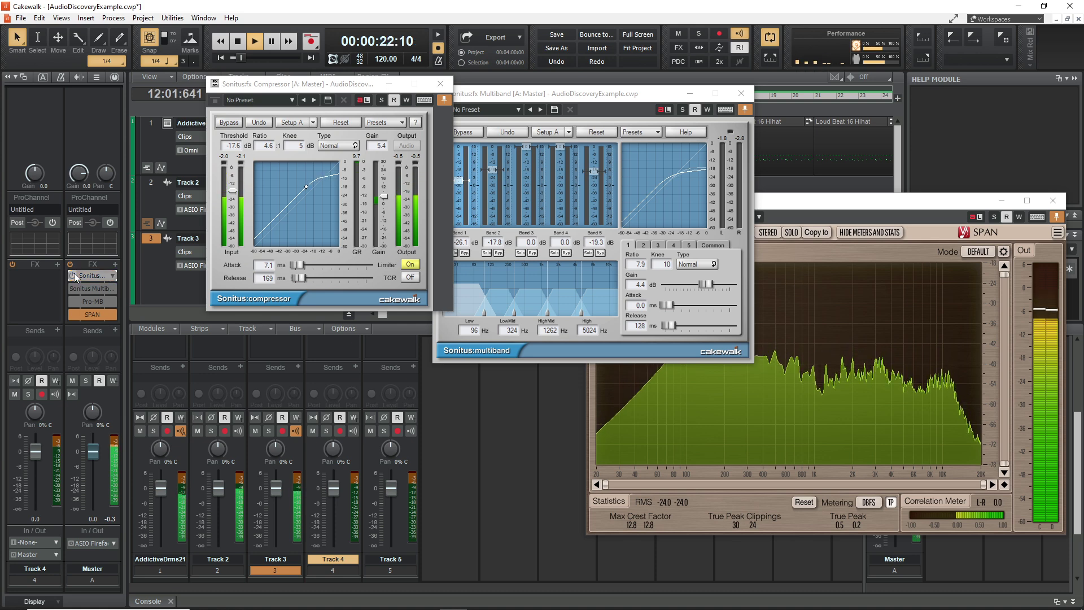
{"action": "left_click", "coordinate": [76, 277]}
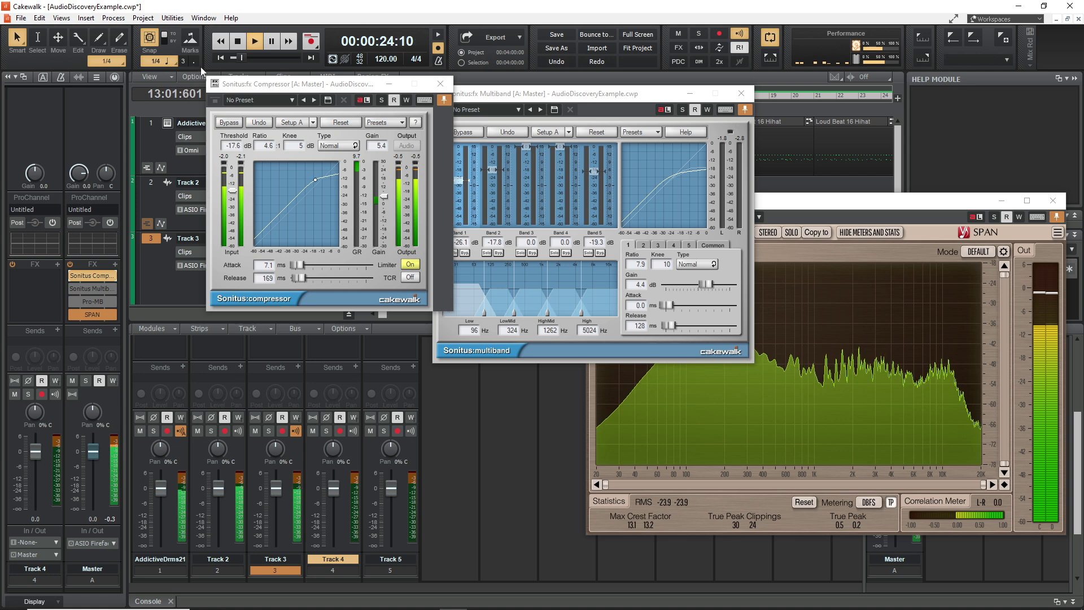
- Stop playback, bypass the Sonitus Compressor, and bring the Multiband window forward
{"action": "key", "text": "space"}
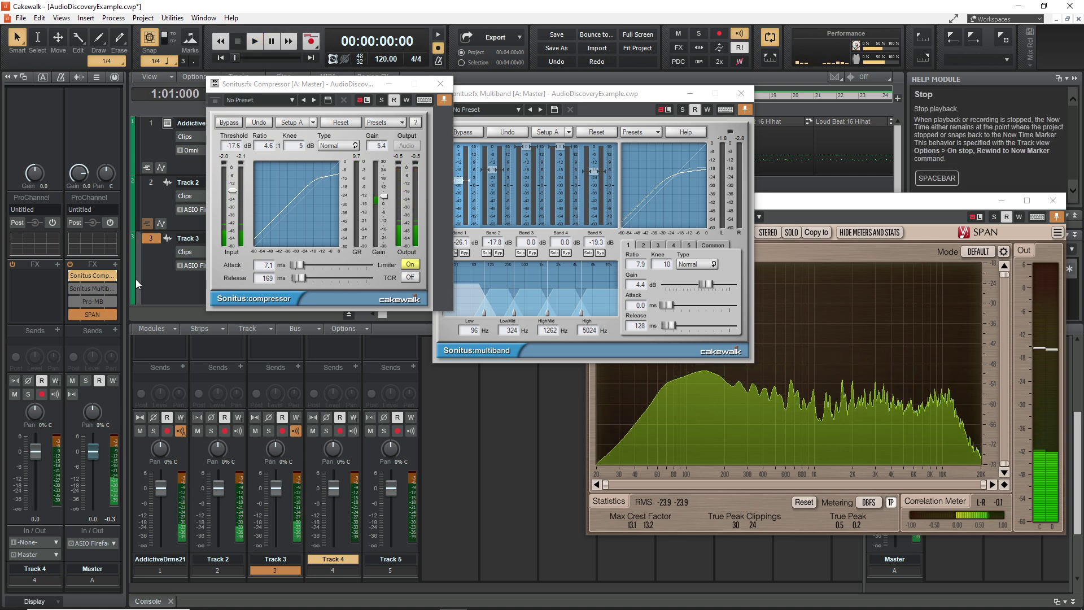
{"action": "left_click", "coordinate": [74, 277]}
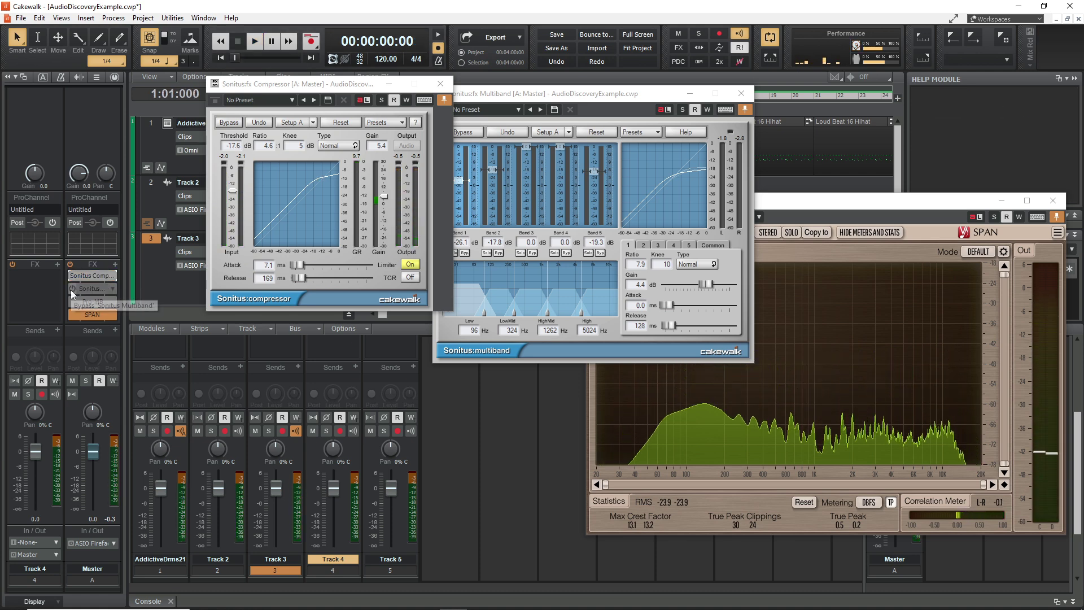
{"action": "left_click", "coordinate": [586, 102]}
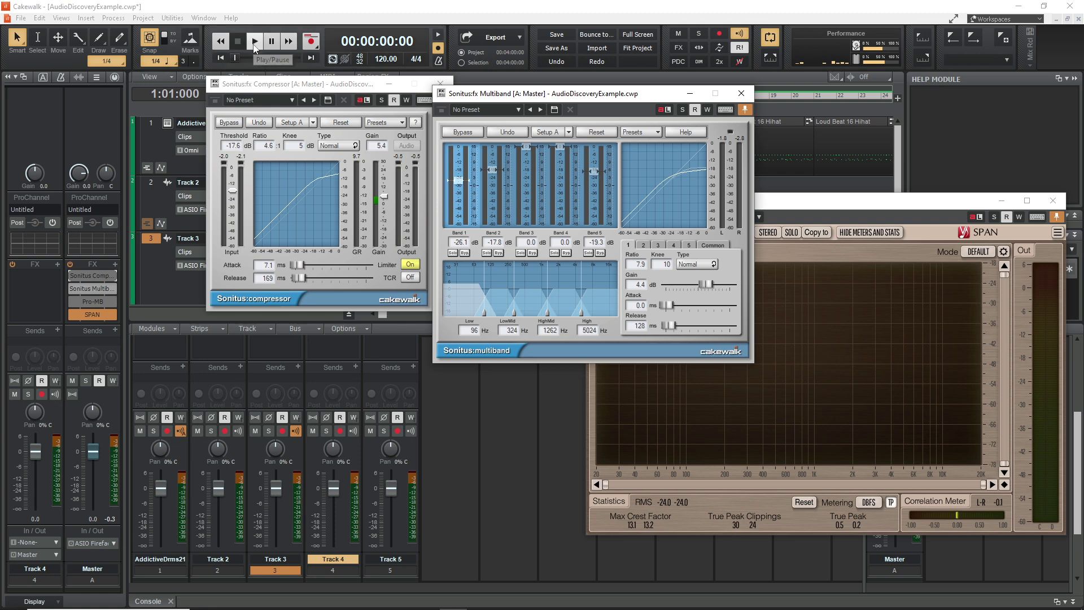
{"action": "mouse_move", "coordinate": [254, 47]}
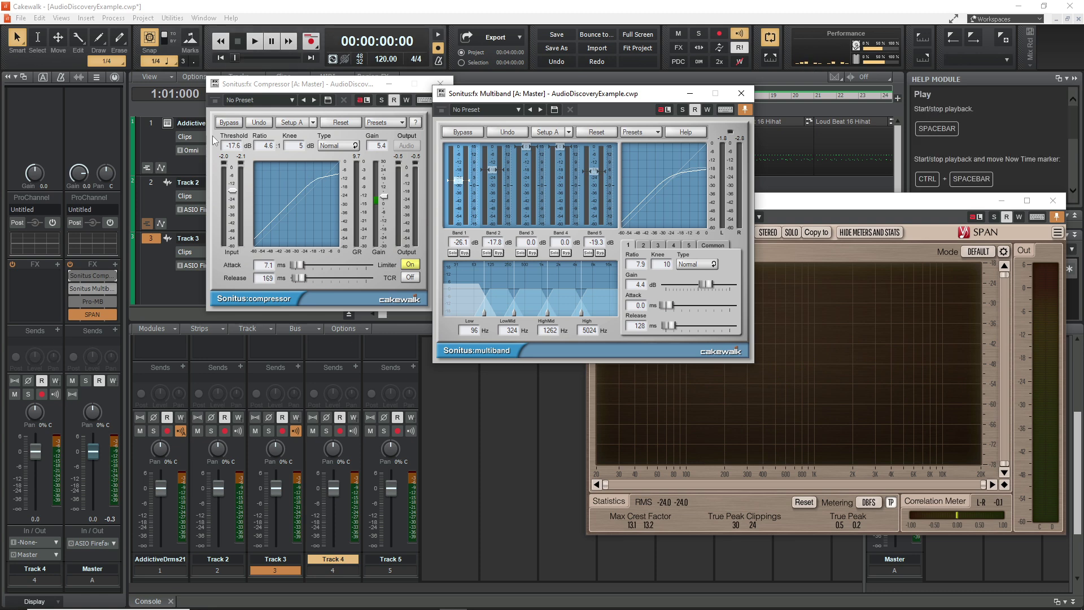
- Start playback and lower the Sonitus Multiband's Common output to 0.9 dB
{"action": "mouse_move", "coordinate": [73, 287]}
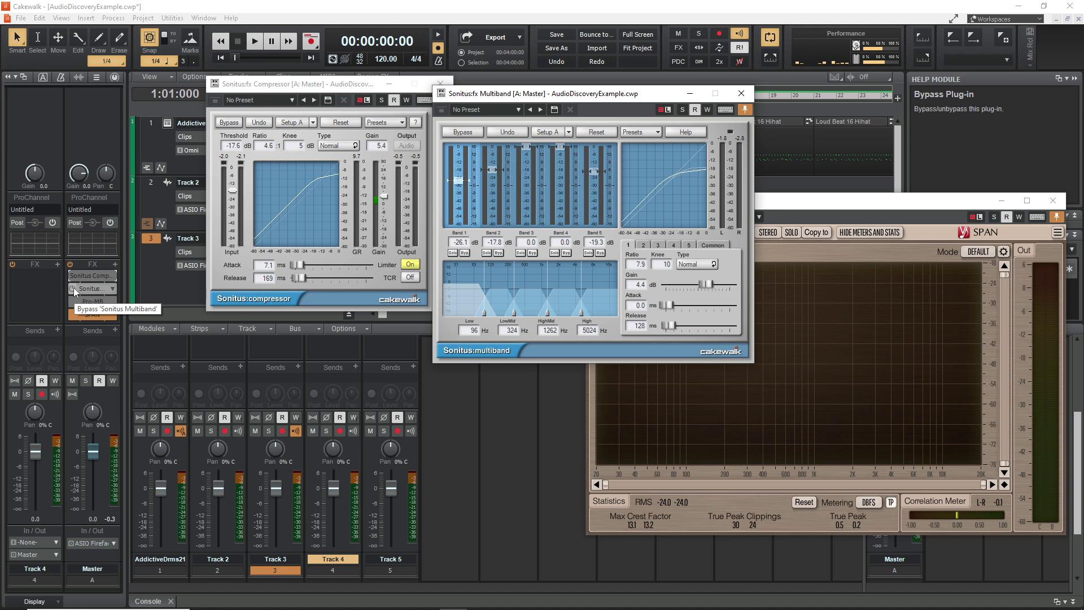
{"action": "left_click", "coordinate": [255, 38]}
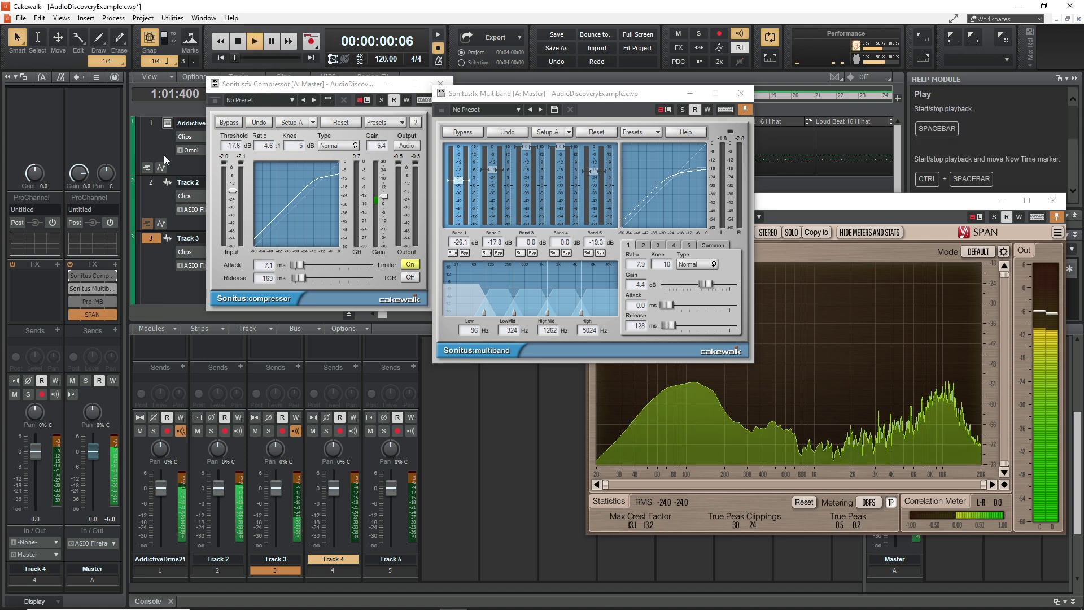
{"action": "mouse_move", "coordinate": [71, 288]}
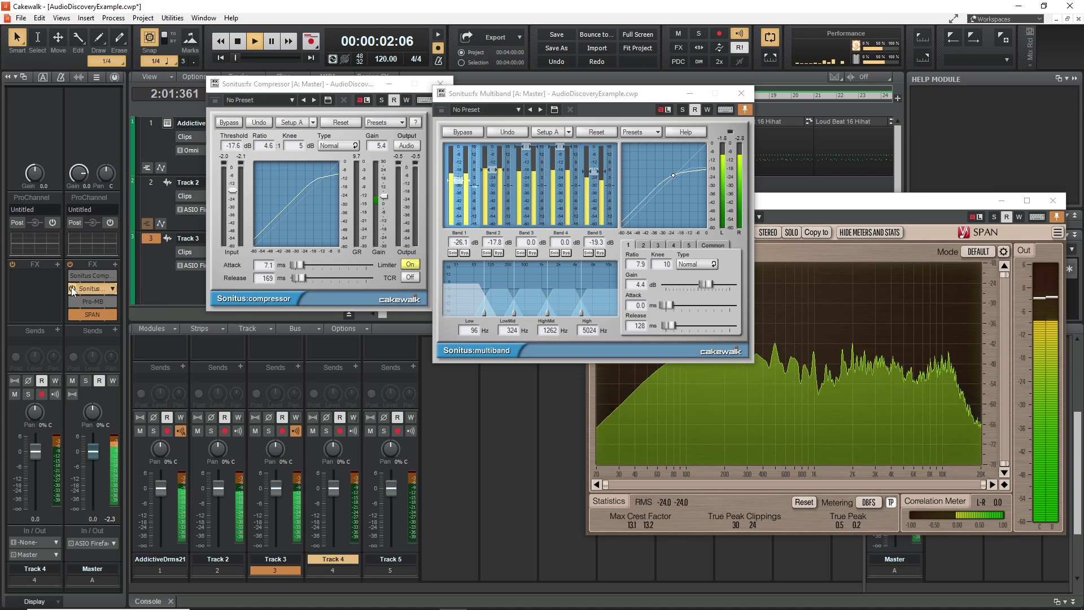
{"action": "left_click", "coordinate": [711, 245]}
{"action": "left_click_drag", "start_coordinate": [724, 258], "coordinate": [729, 287]}
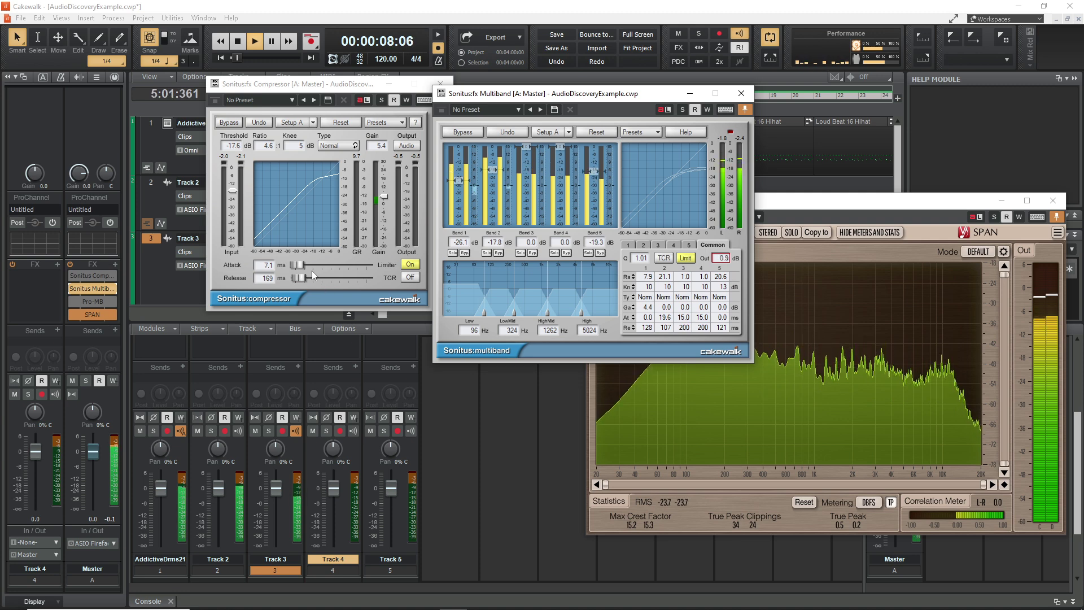
{"action": "left_click", "coordinate": [74, 277]}
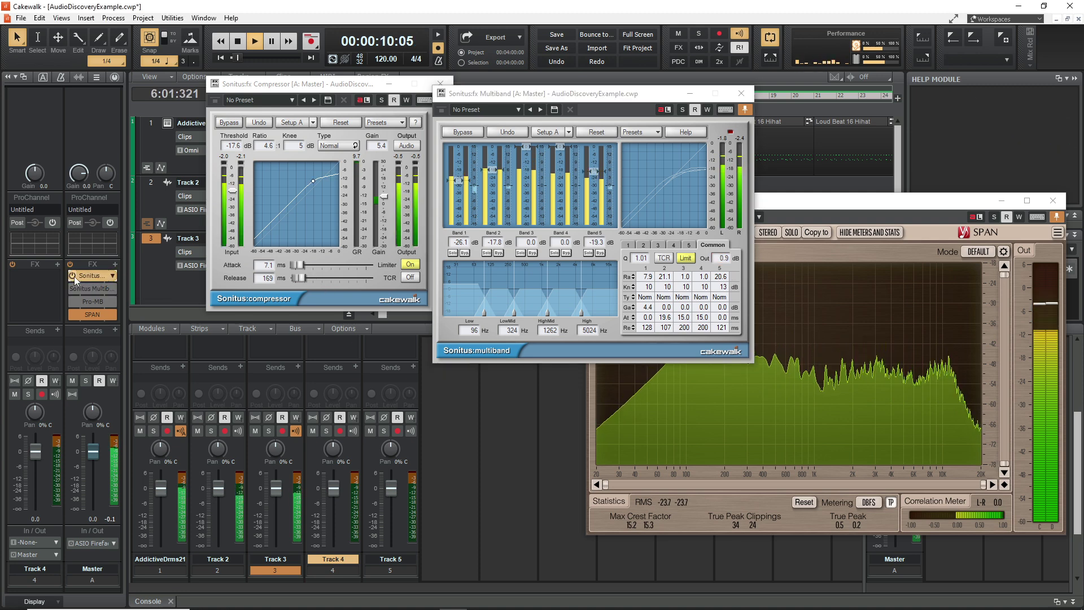
- A/B the compressor against the multiband, leaving only the multiband active, then stop playback
{"action": "left_click", "coordinate": [73, 276]}
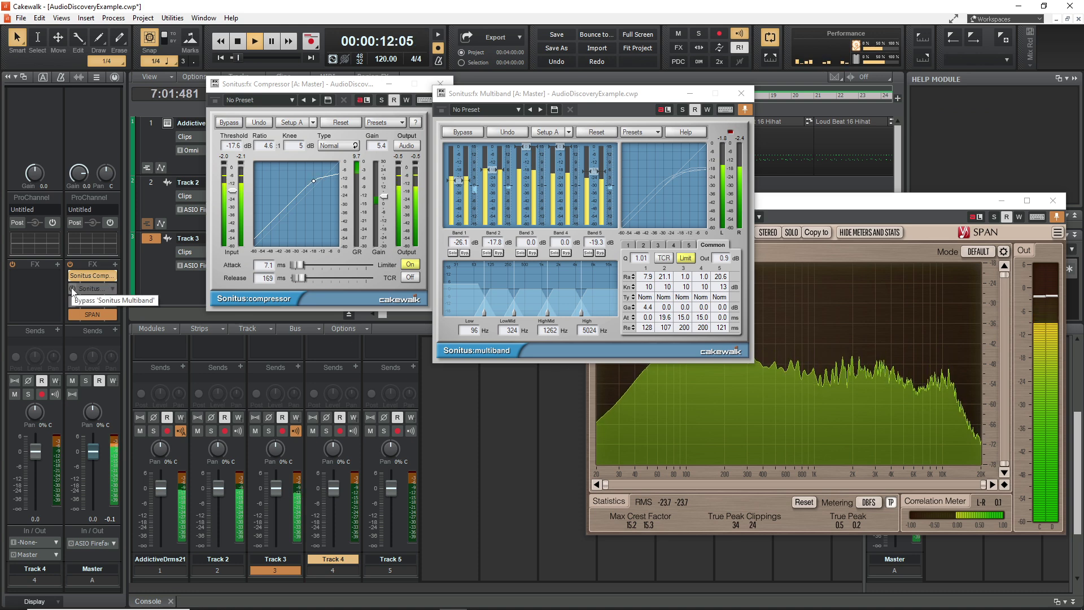
{"action": "left_click", "coordinate": [73, 289]}
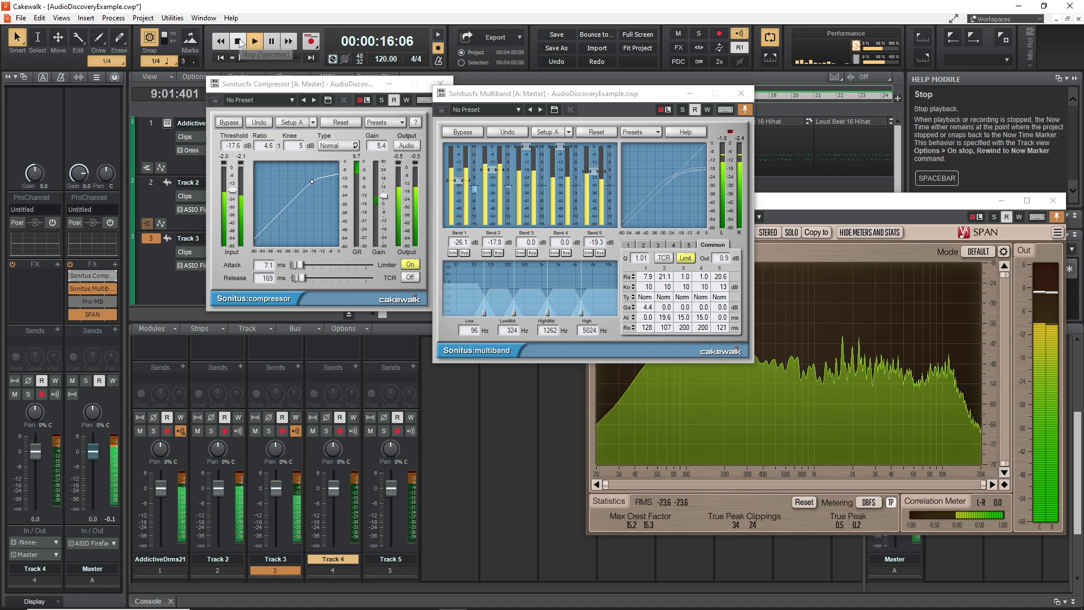
{"action": "left_click", "coordinate": [76, 286]}
{"action": "left_click", "coordinate": [75, 276]}
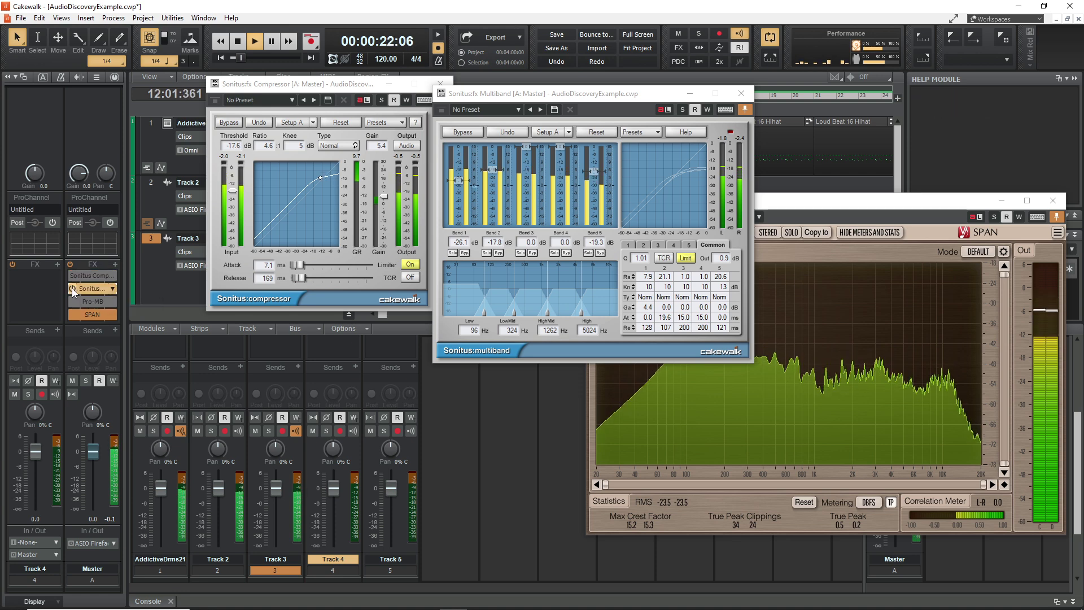
{"action": "left_click", "coordinate": [72, 287]}
{"action": "left_click", "coordinate": [72, 276]}
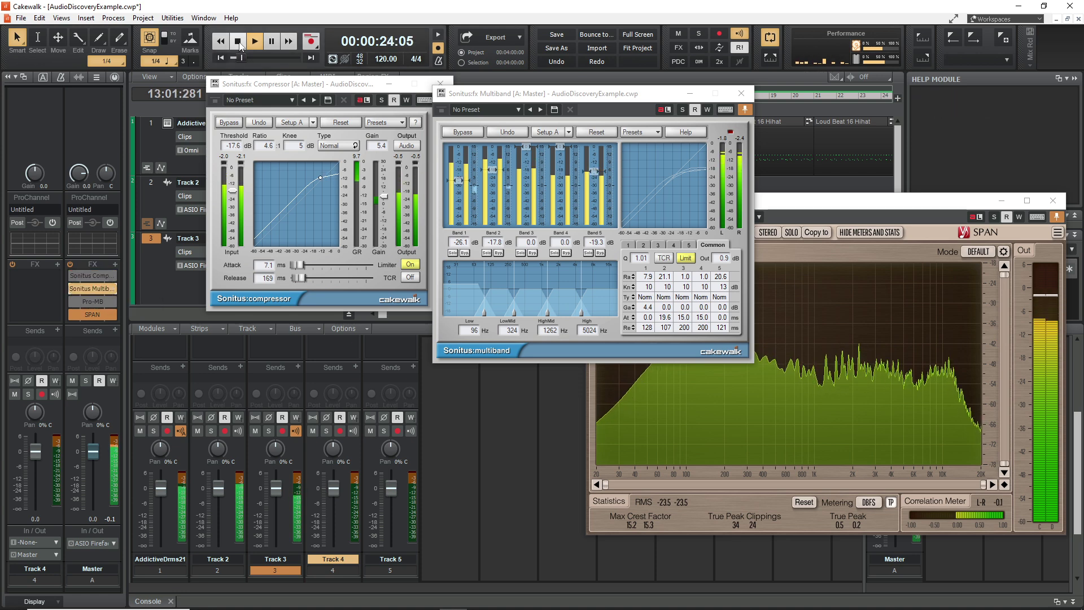
{"action": "left_click", "coordinate": [237, 42]}
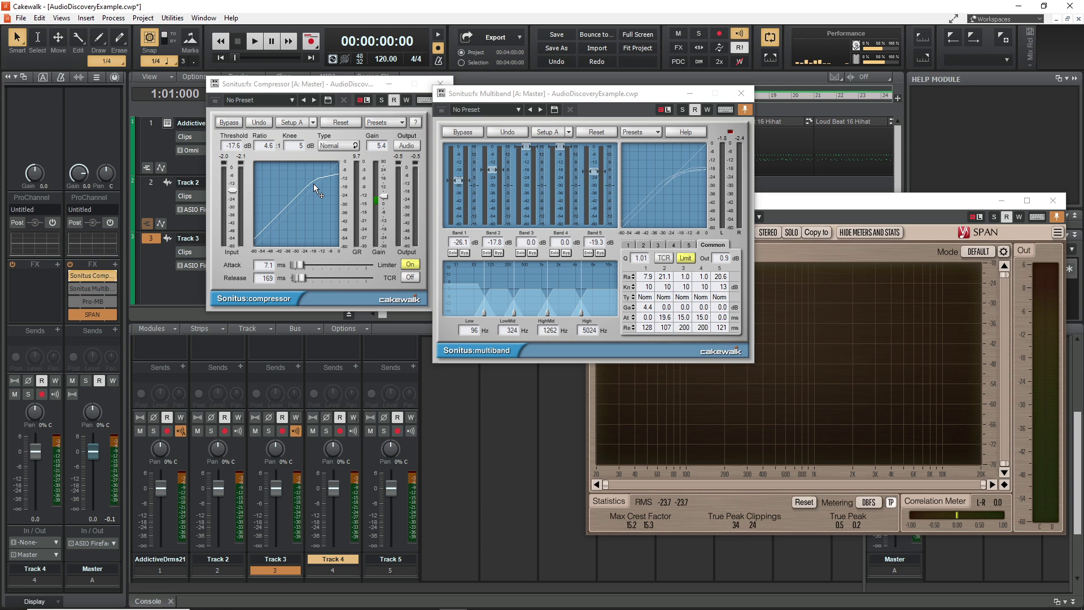
- Audition the song, enable Sonitus Multiband in place of the compressor, replay, and show Band 1
{"action": "key", "text": "space"}
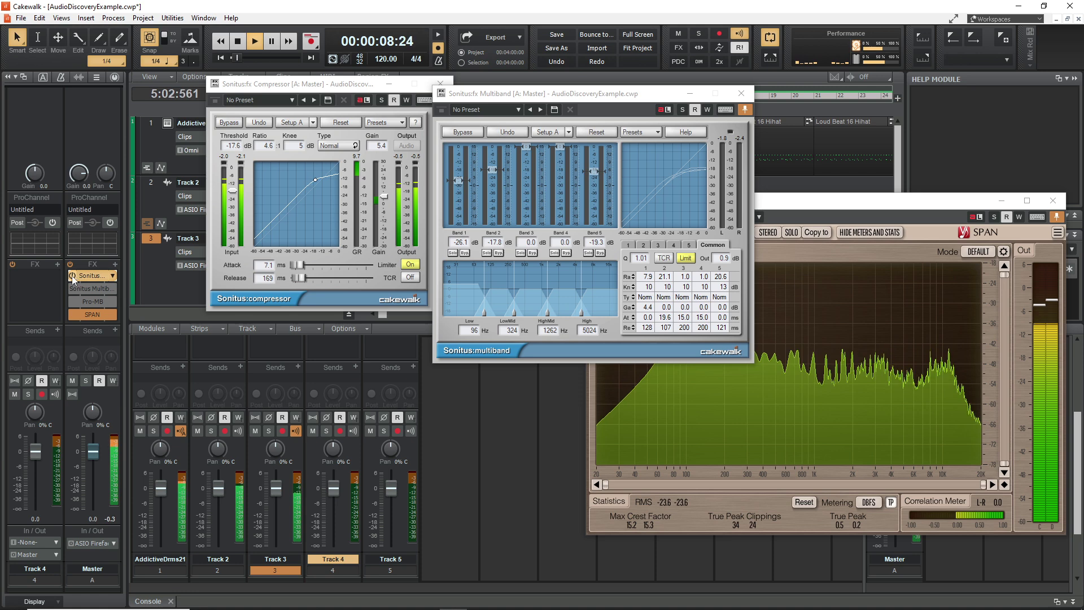
{"action": "key", "text": "space"}
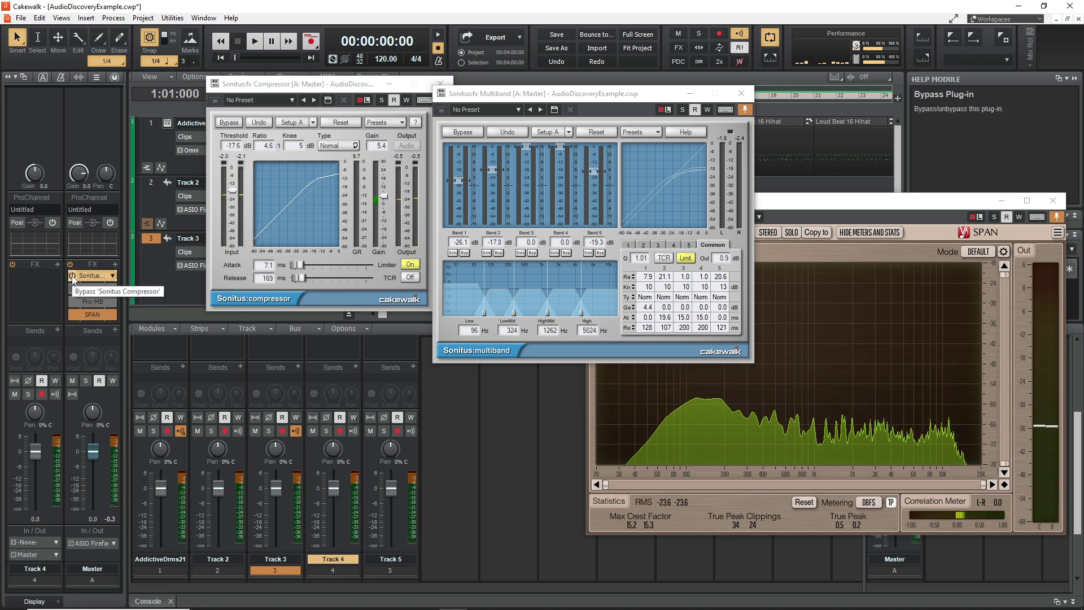
{"action": "left_click", "coordinate": [70, 289]}
{"action": "key", "text": "space"}
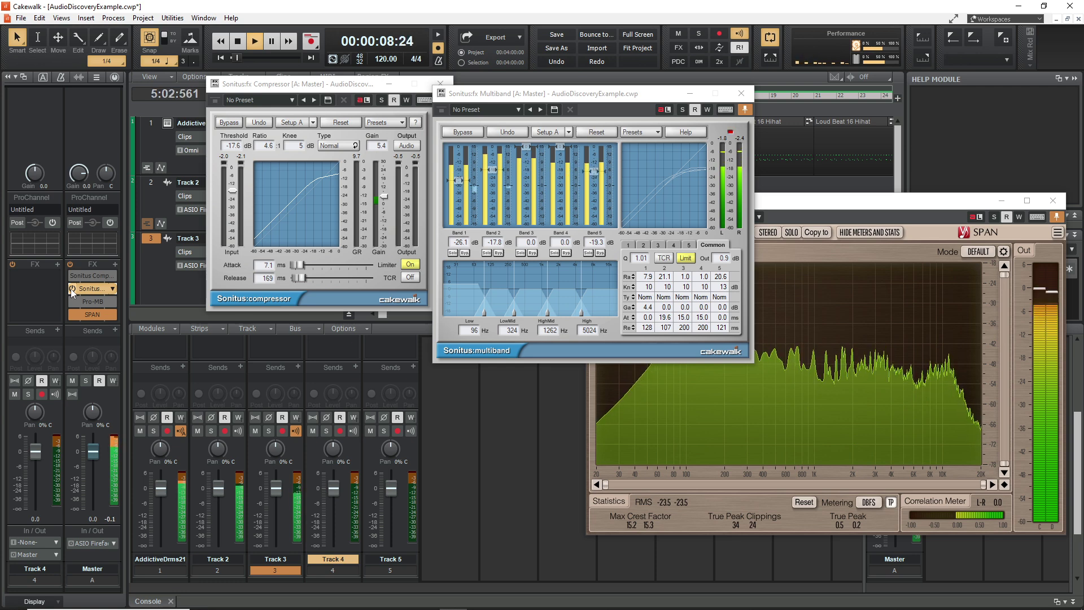
{"action": "key", "text": "space"}
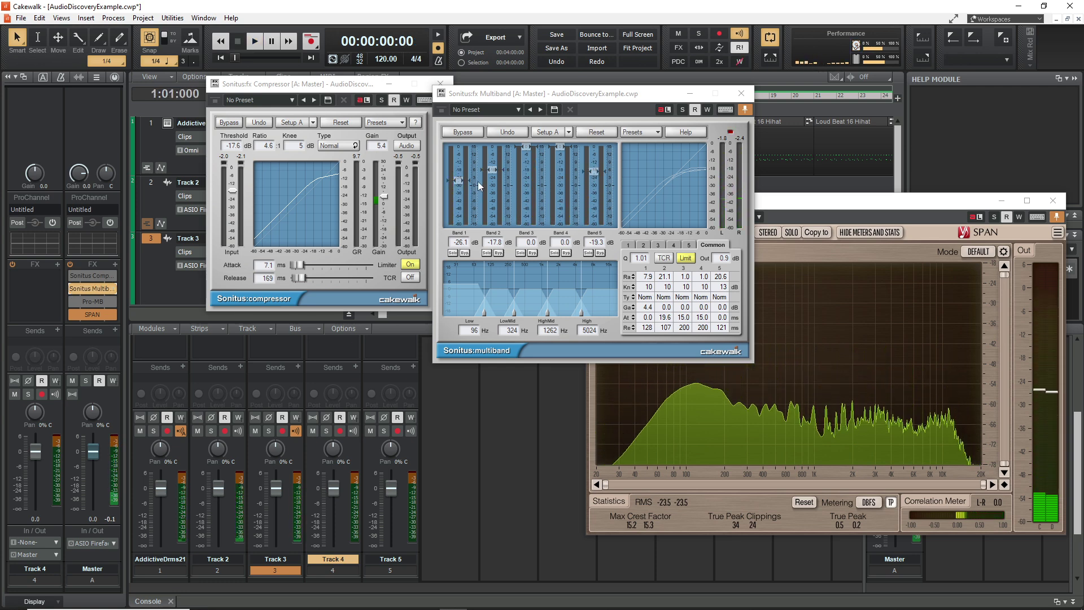
{"action": "left_click", "coordinate": [628, 245]}
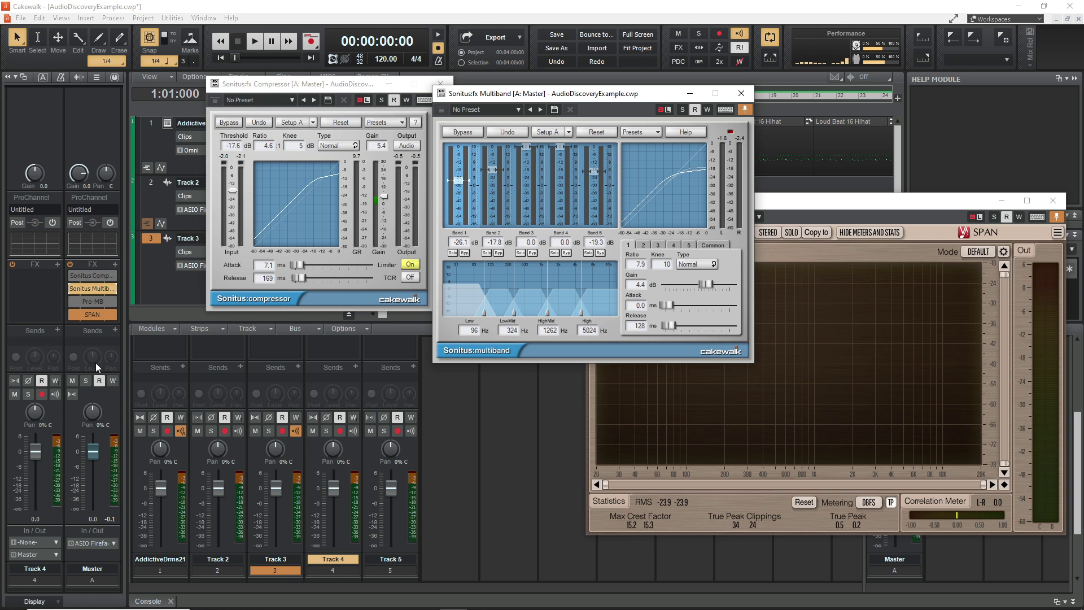
- Mute the master, start playback, and enter a Band 1 ratio of 0.4
{"action": "left_click", "coordinate": [72, 381]}
{"action": "left_click", "coordinate": [254, 41]}
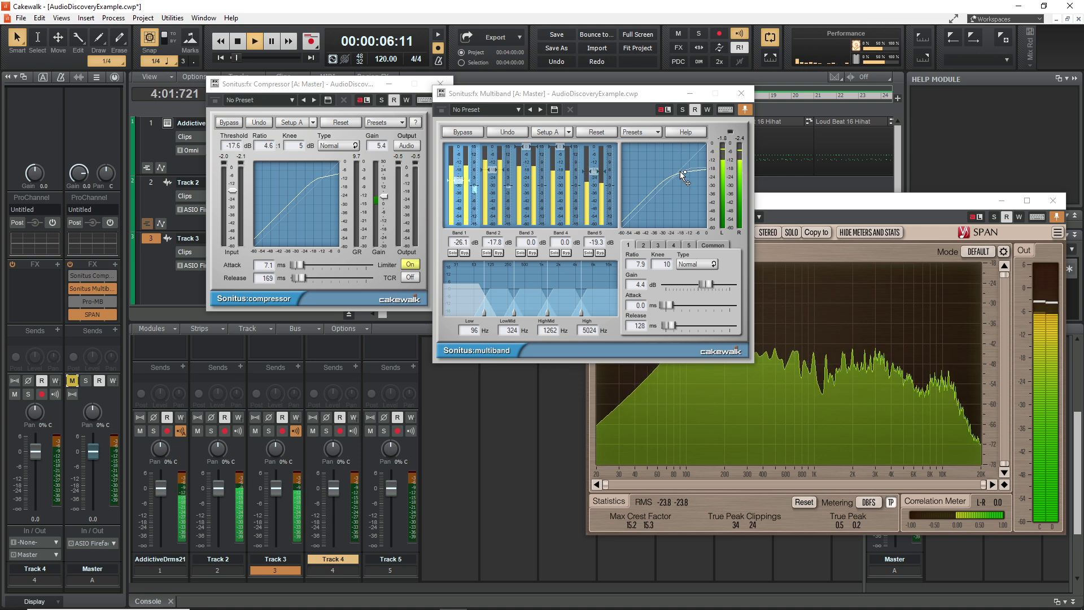
{"action": "left_click", "coordinate": [640, 264]}
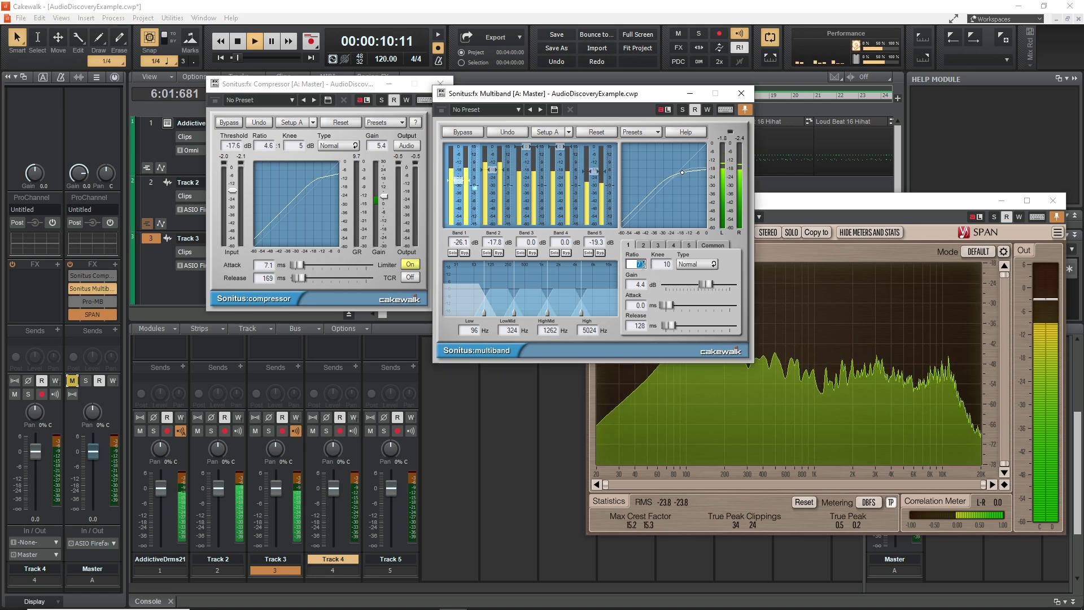
{"action": "type", "text": "0.4"}
{"action": "key", "text": "Return"}
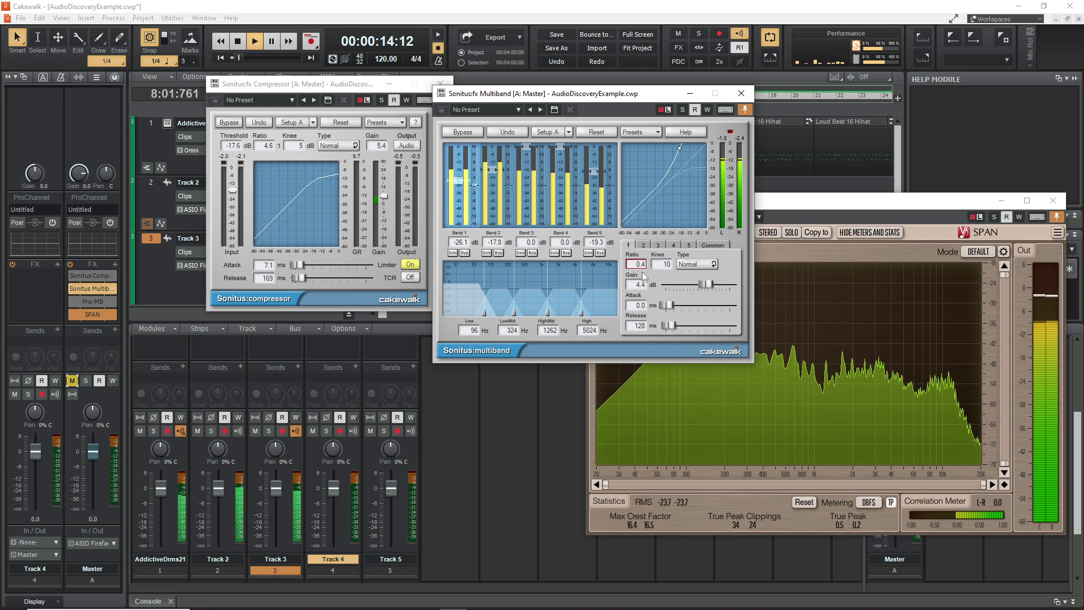
{"action": "scroll", "coordinate": [644, 273], "scroll_direction": "up", "scroll_amount": 9}
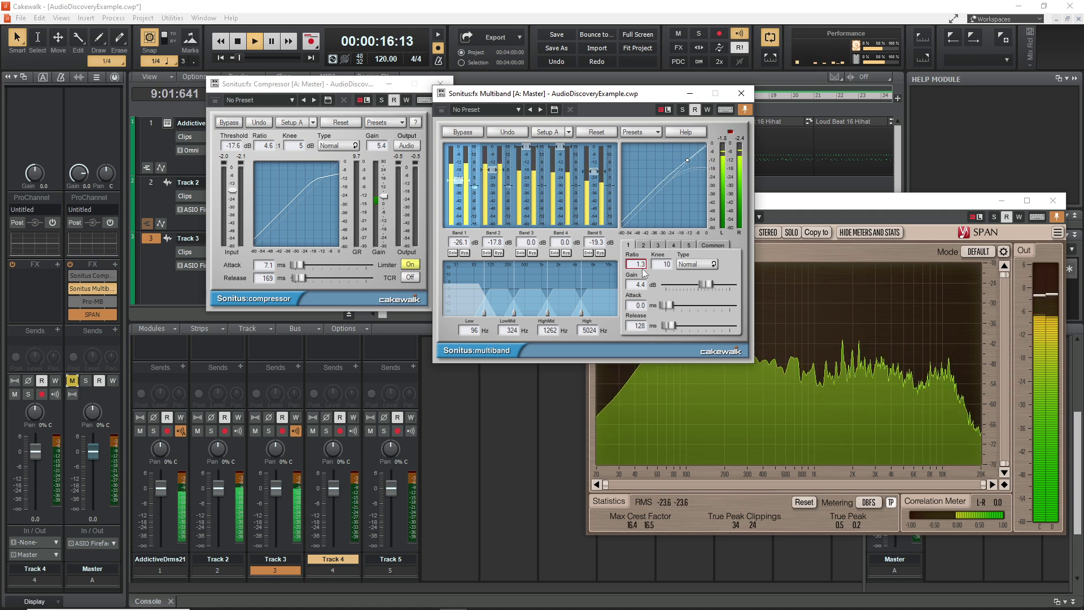
{"action": "scroll", "coordinate": [643, 273], "scroll_direction": "down", "scroll_amount": 1}
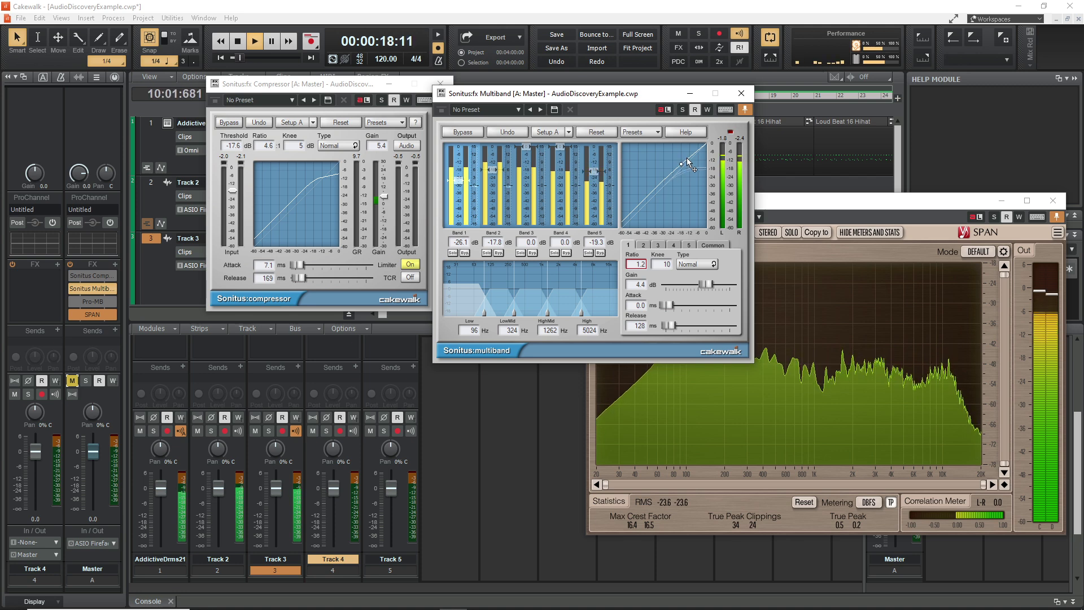
- Correct Band 1's compression ratio to 7.4 and bring SPAN forward
{"action": "left_click", "coordinate": [643, 265]}
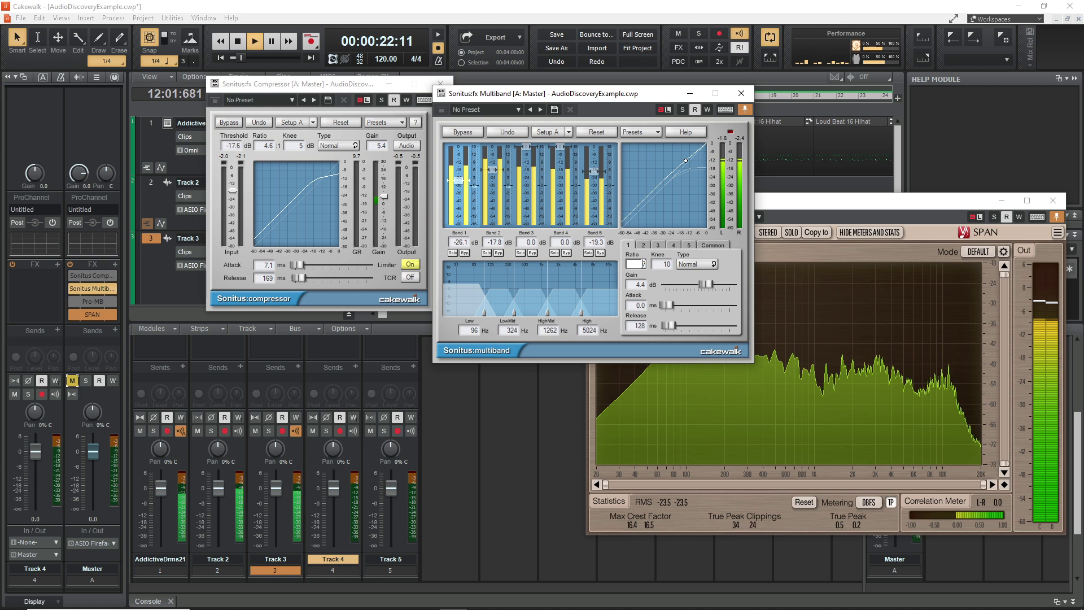
{"action": "type", "text": "7.4"}
{"action": "key", "text": "Return"}
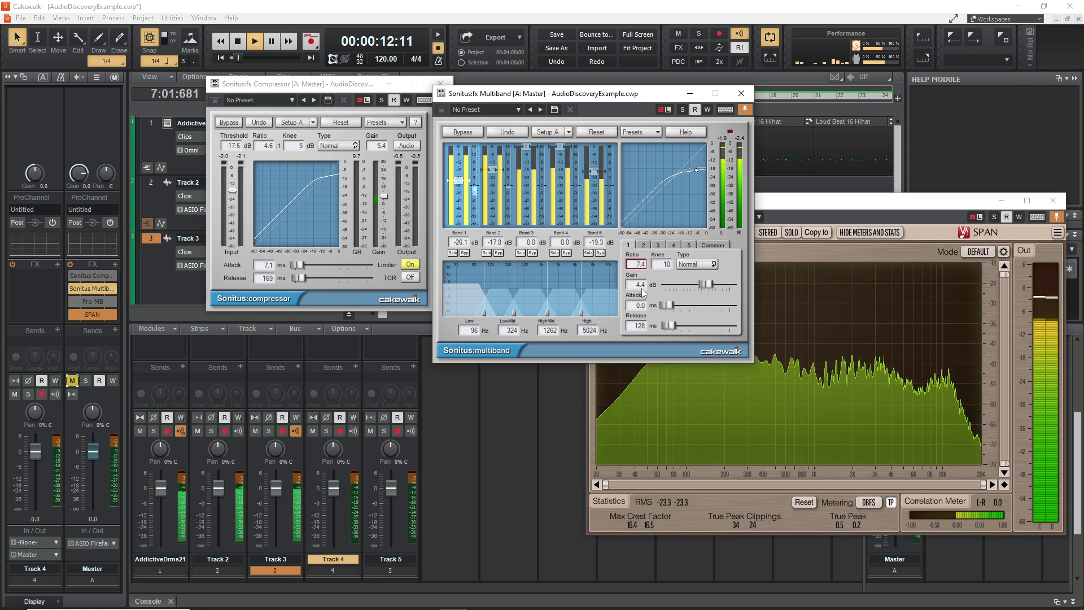
{"action": "left_click", "coordinate": [774, 294]}
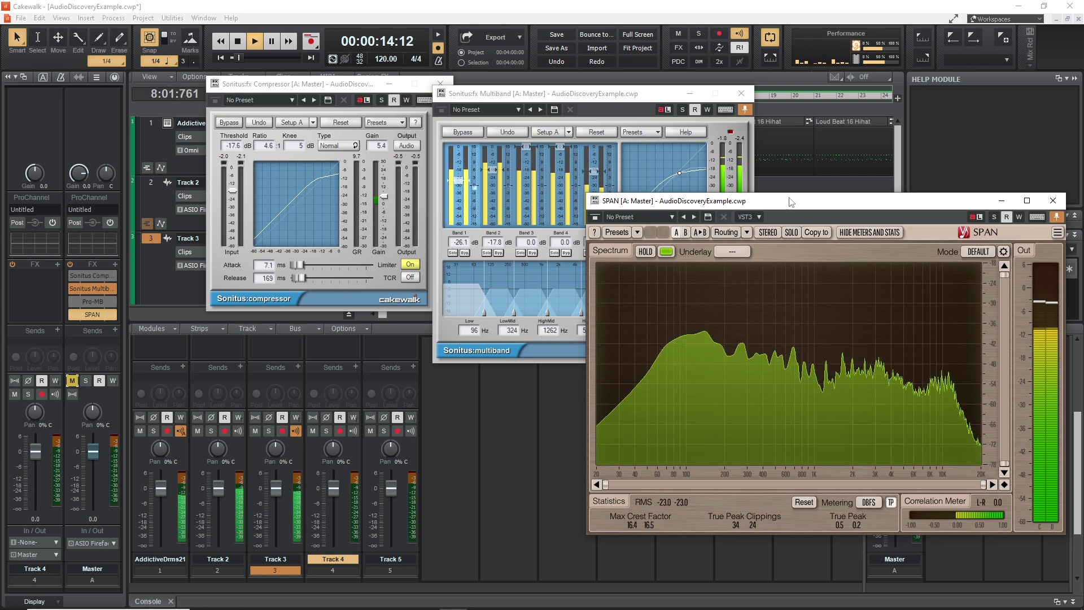
{"action": "left_click", "coordinate": [615, 100]}
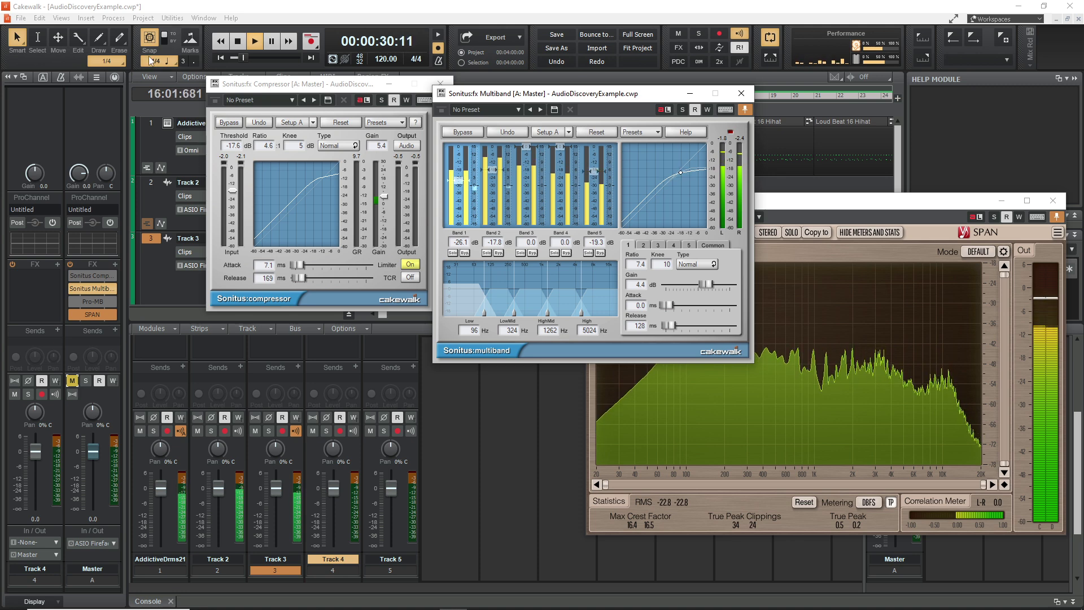
- Solo multiband bands 2, 3 and 4 in turn with the master unmuted, then clear the solo
{"action": "left_click", "coordinate": [236, 43]}
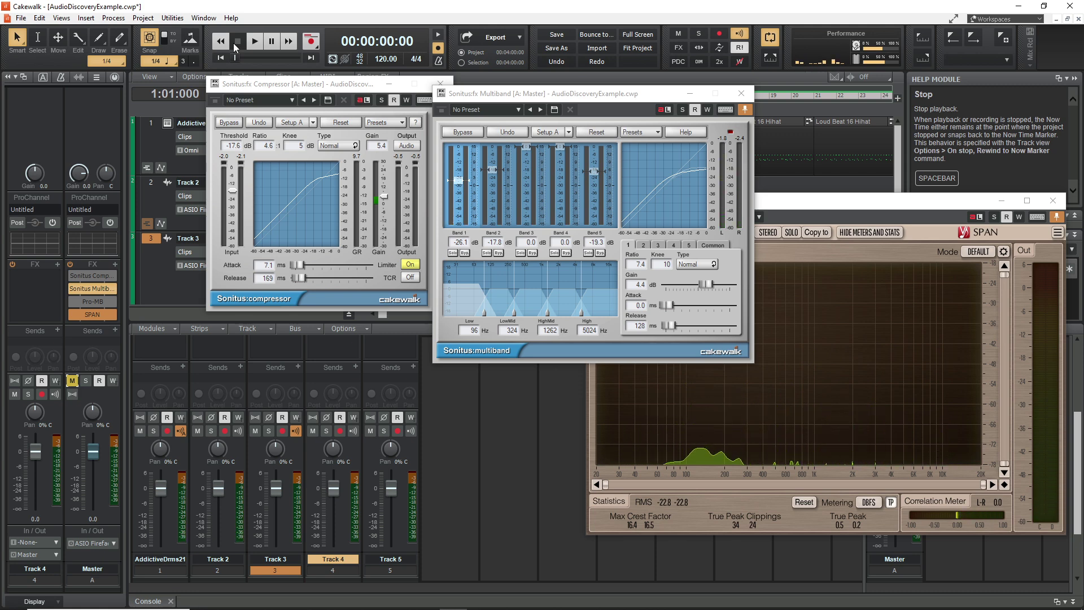
{"action": "left_click", "coordinate": [488, 252]}
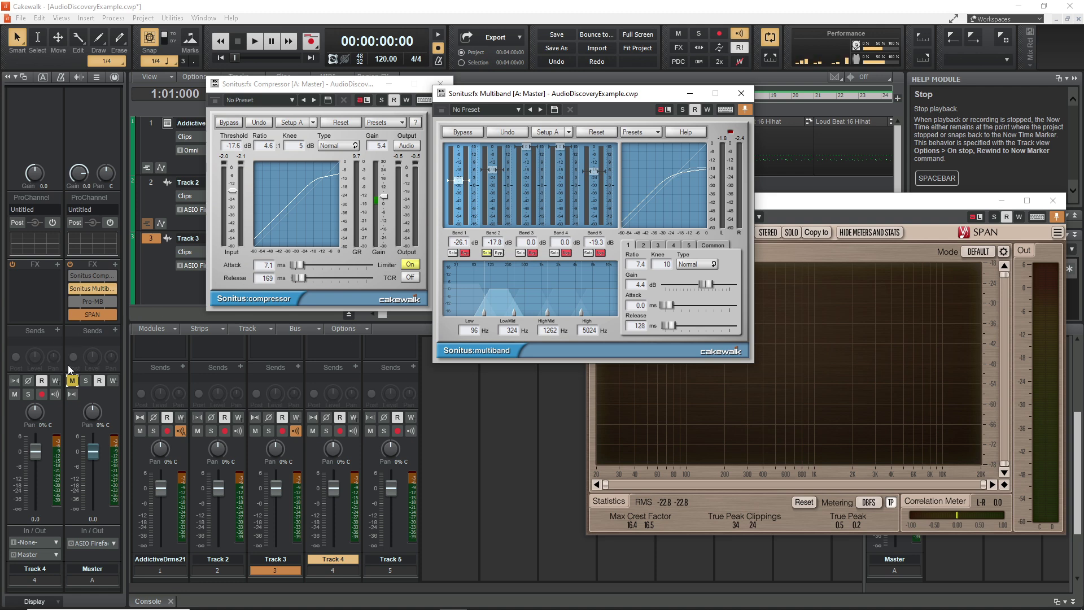
{"action": "left_click", "coordinate": [72, 380]}
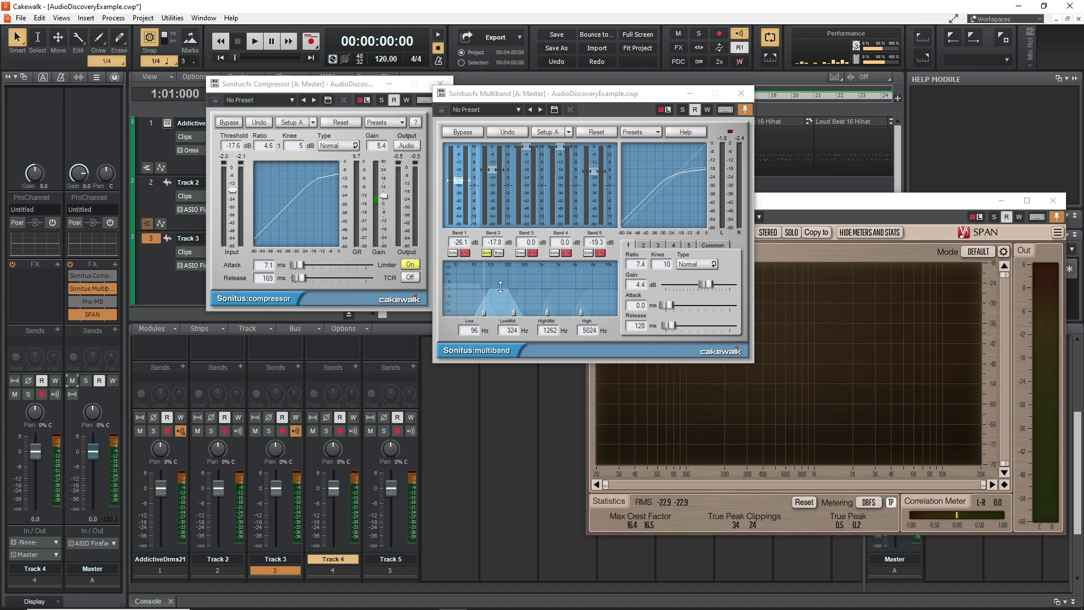
{"action": "key", "text": "space"}
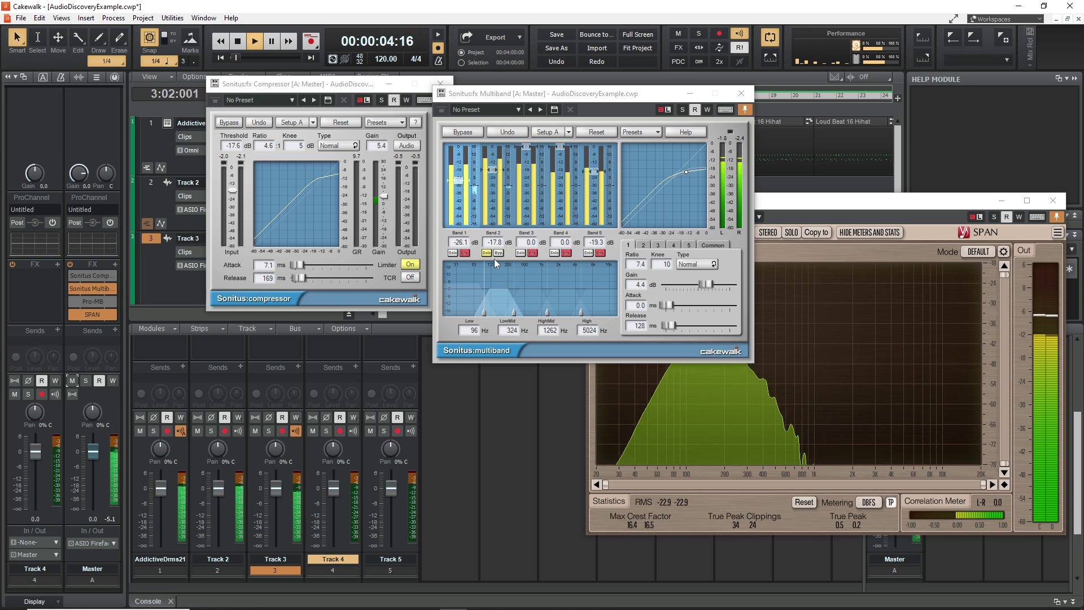
{"action": "left_click", "coordinate": [540, 263]}
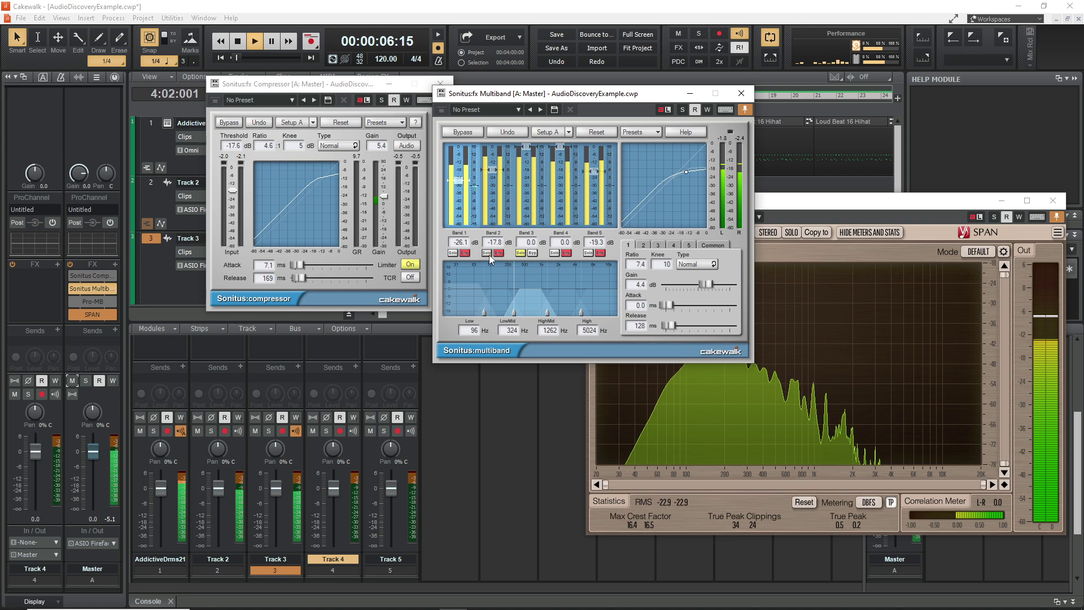
{"action": "left_click", "coordinate": [554, 252]}
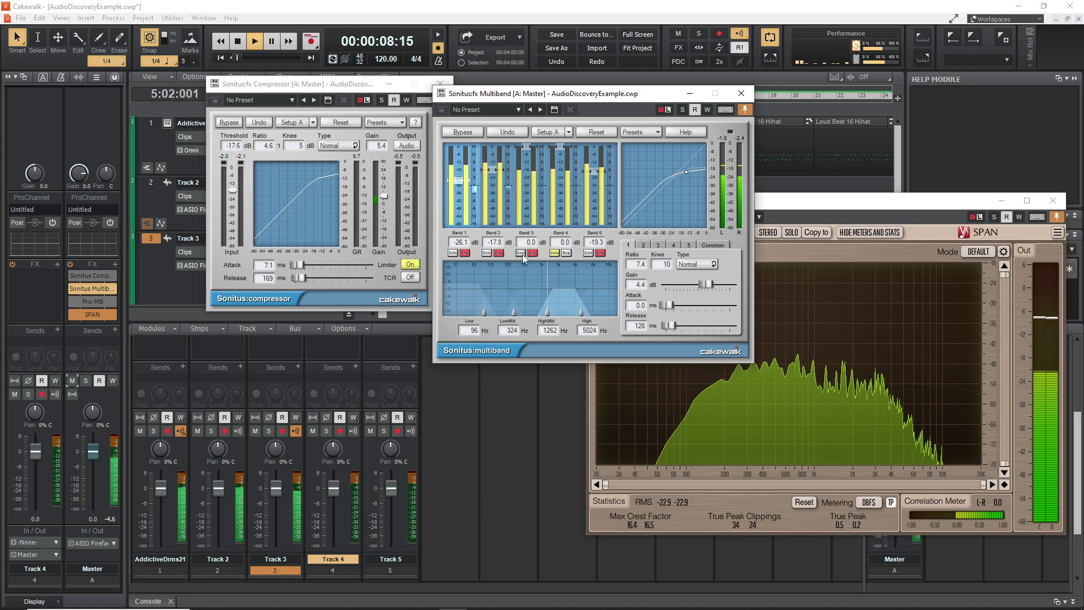
{"action": "key", "text": "space"}
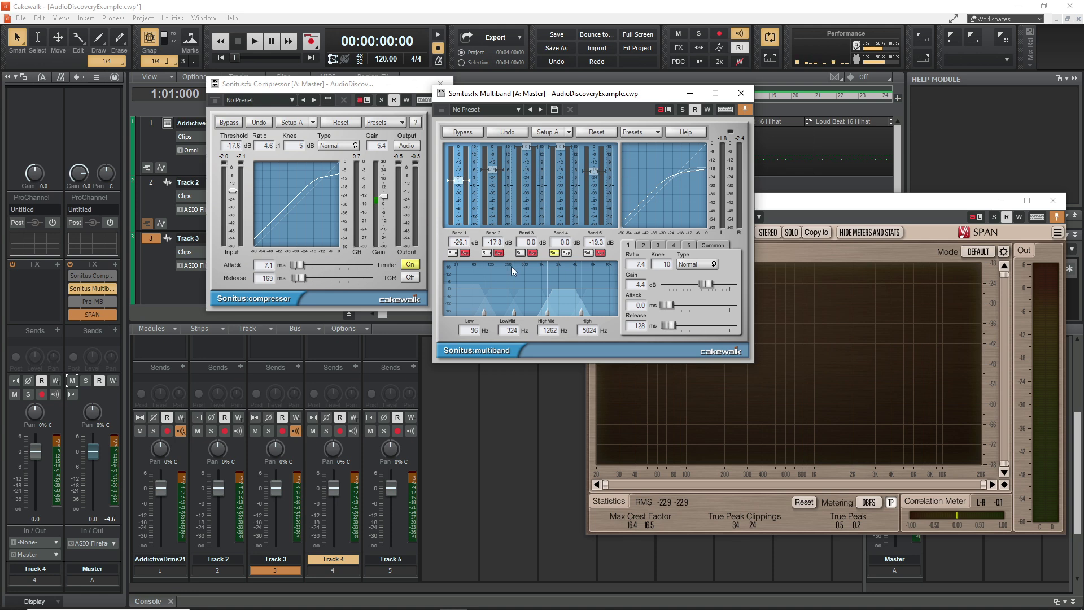
{"action": "left_click", "coordinate": [555, 252]}
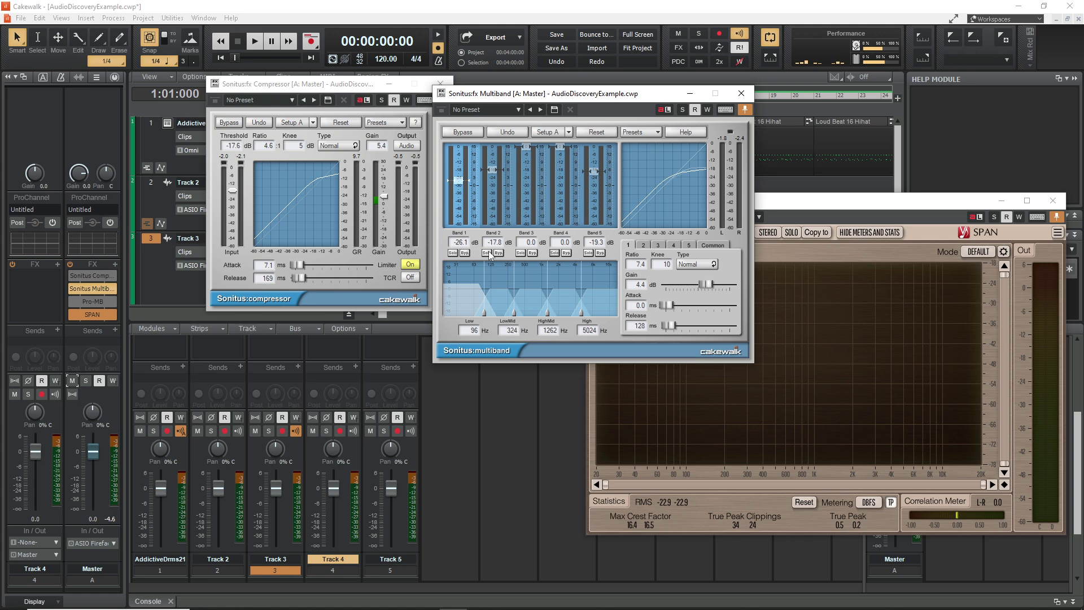
- Play the full mix with the SPAN analyser in front showing the master's live spectrum
{"action": "key", "text": "space"}
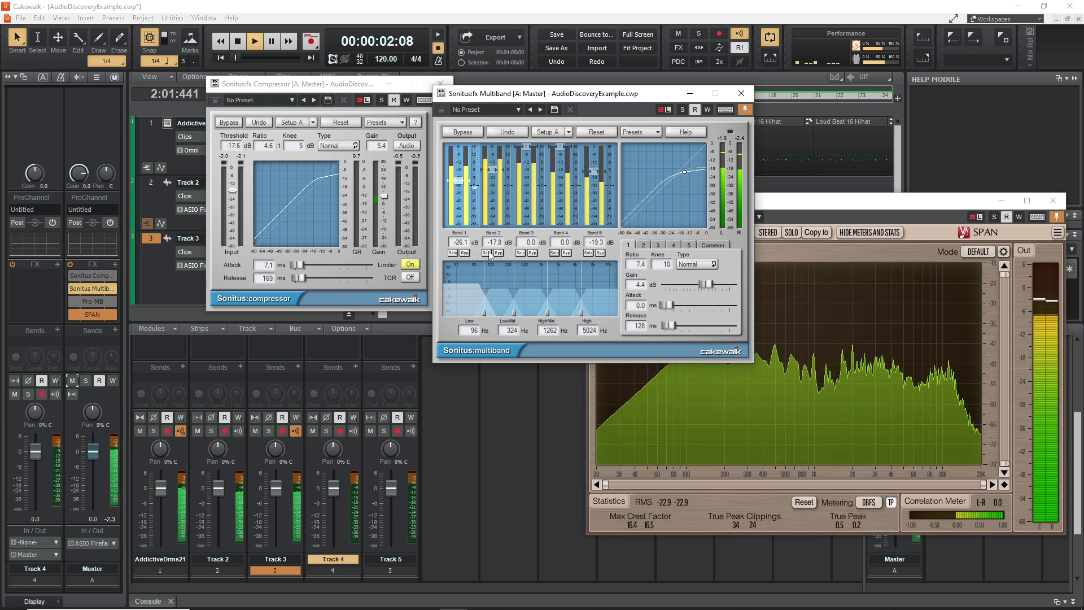
{"action": "left_click", "coordinate": [804, 203]}
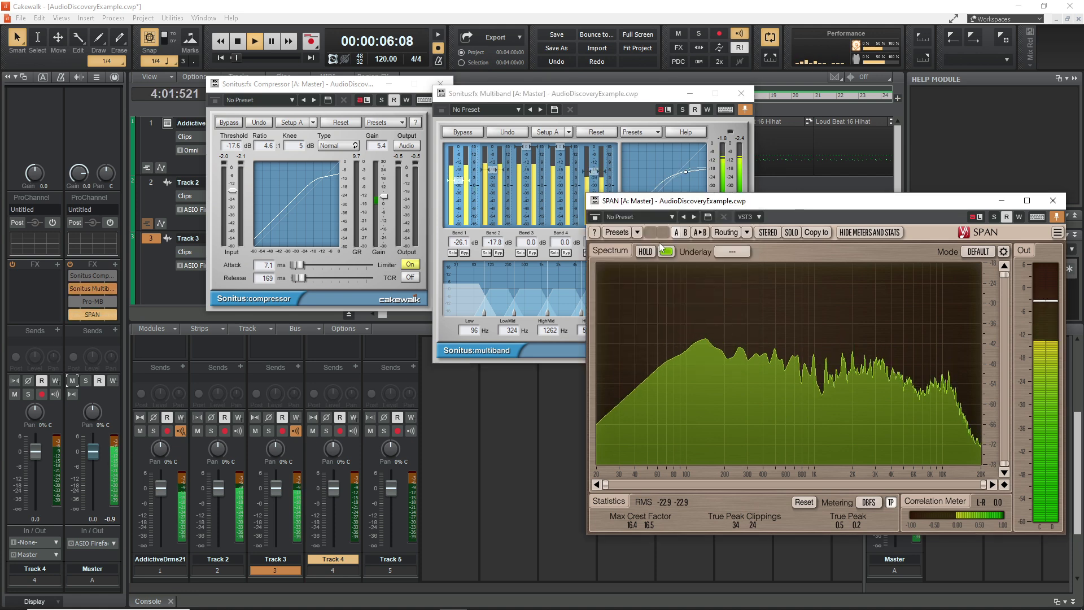
- Stop playback and raise the multiband's band 3 gain to 2.3 dB and band 4 gain to 2.6 dB
{"action": "key", "text": "space"}
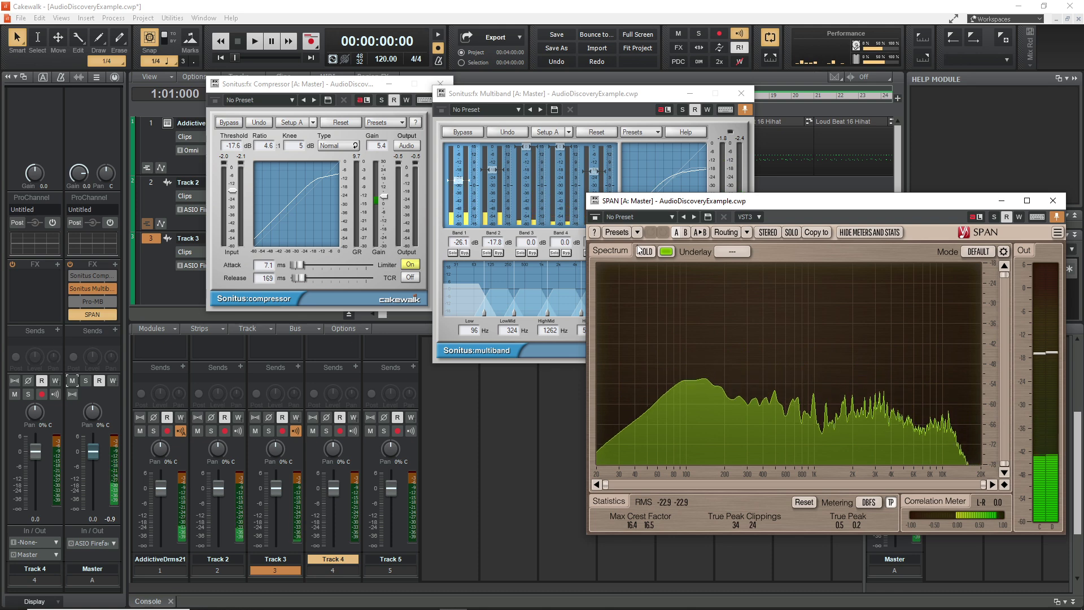
{"action": "left_click", "coordinate": [525, 289]}
{"action": "left_click_drag", "start_coordinate": [525, 290], "coordinate": [525, 280]}
{"action": "left_click_drag", "start_coordinate": [700, 284], "coordinate": [702, 284]}
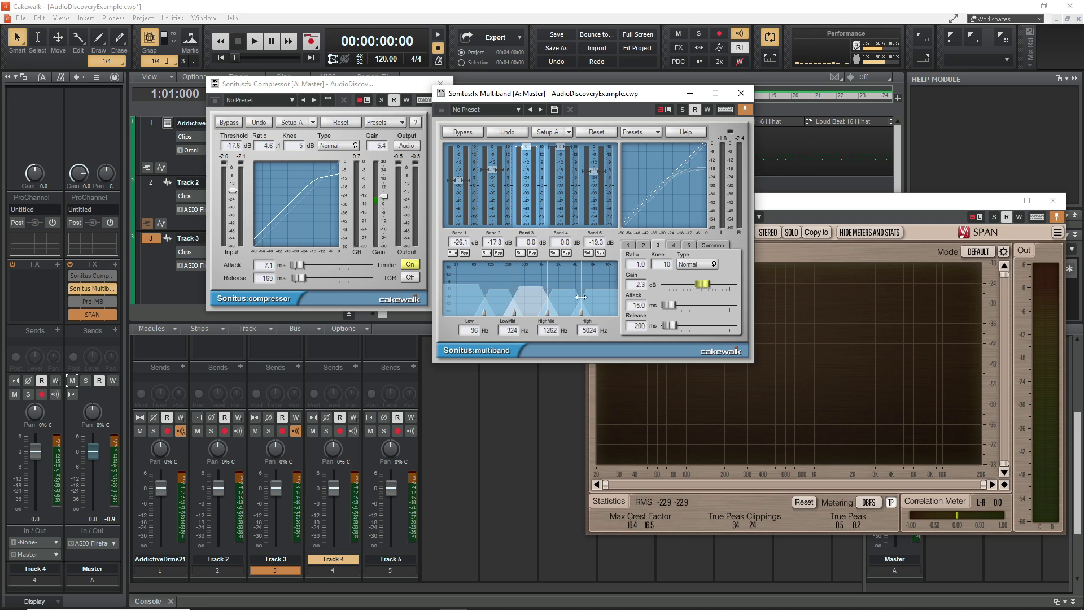
{"action": "left_click", "coordinate": [565, 299]}
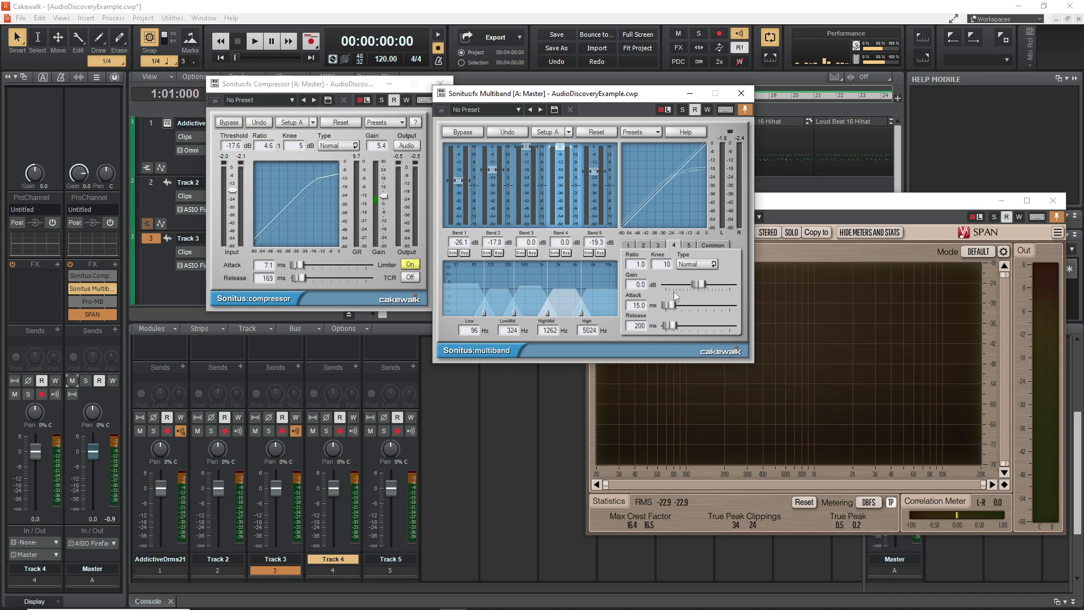
{"action": "left_click_drag", "start_coordinate": [696, 284], "coordinate": [703, 284]}
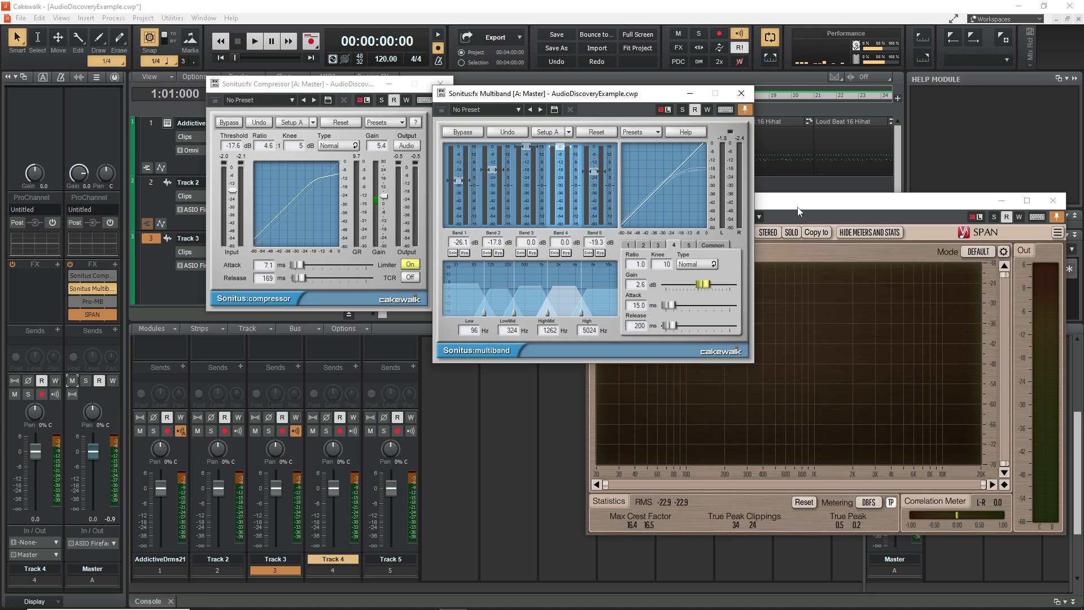
- Audition the gain boosts, then stop and return to band 3's settings
{"action": "key", "text": "space"}
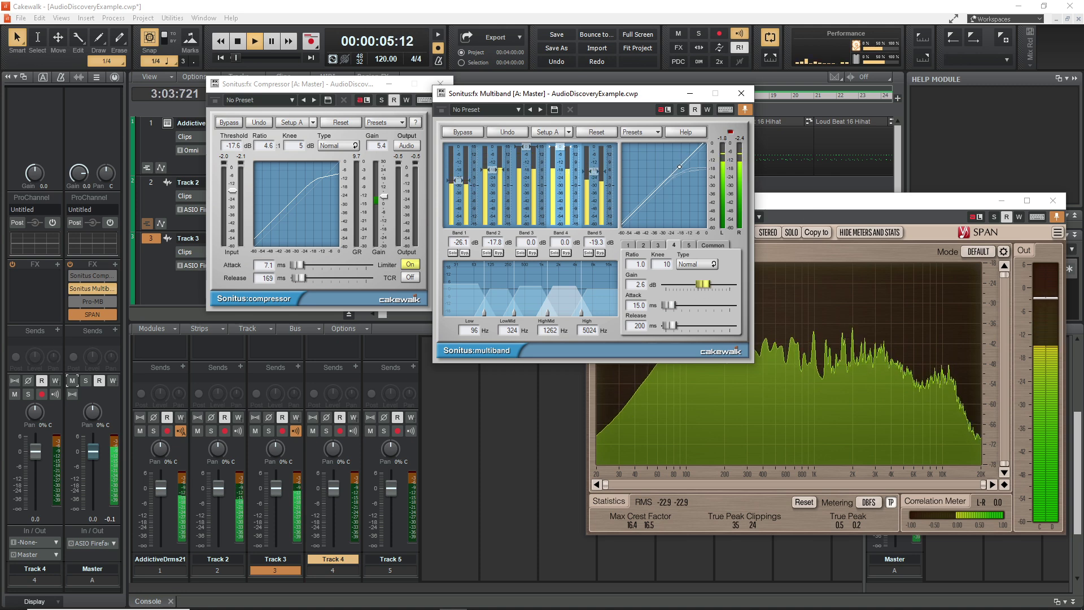
{"action": "key", "text": "space"}
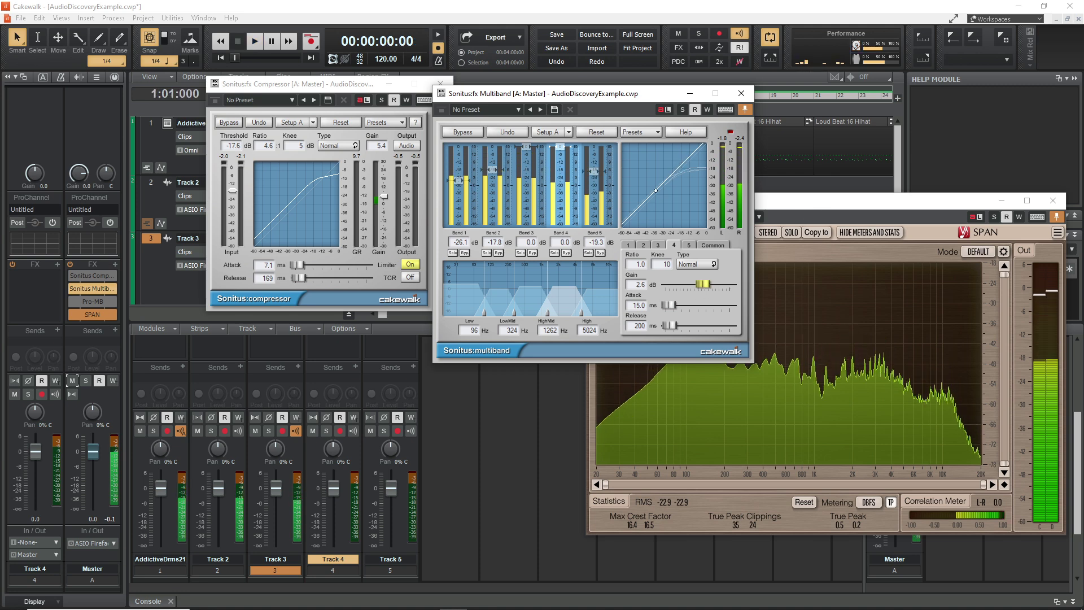
{"action": "left_click", "coordinate": [658, 244]}
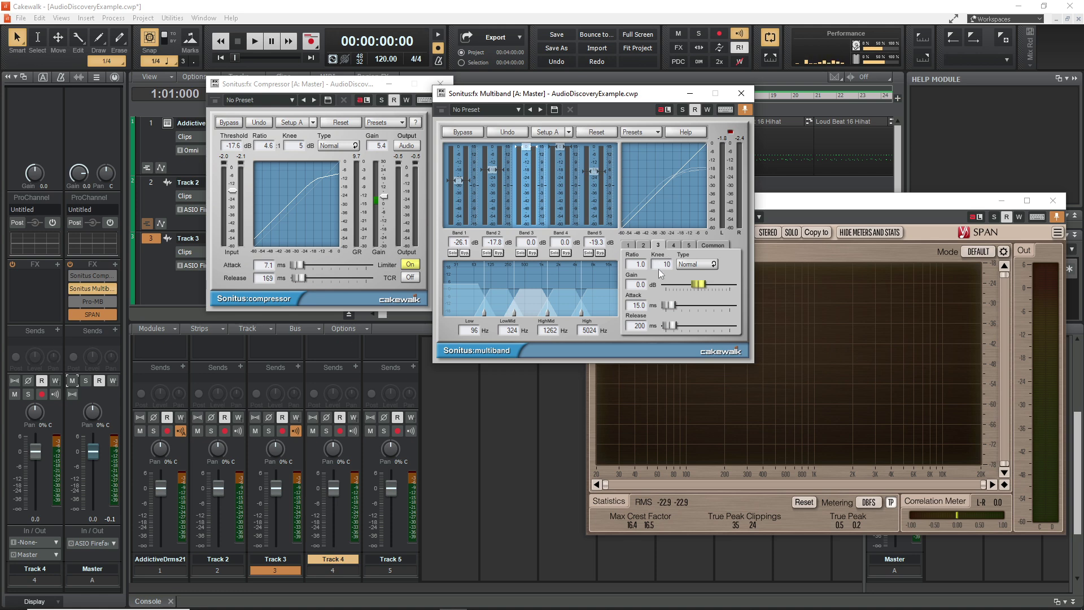
- Show all five bands' settings and set the multiband's common output level to 0.0 dB
{"action": "left_click", "coordinate": [724, 242]}
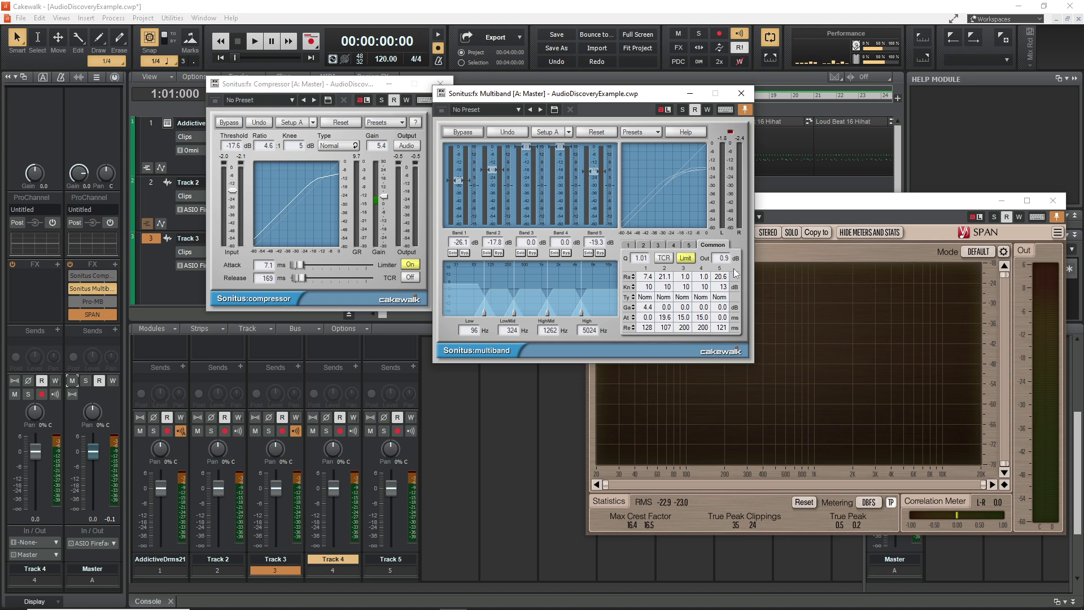
{"action": "scroll", "coordinate": [727, 261], "scroll_direction": "up", "scroll_amount": 1}
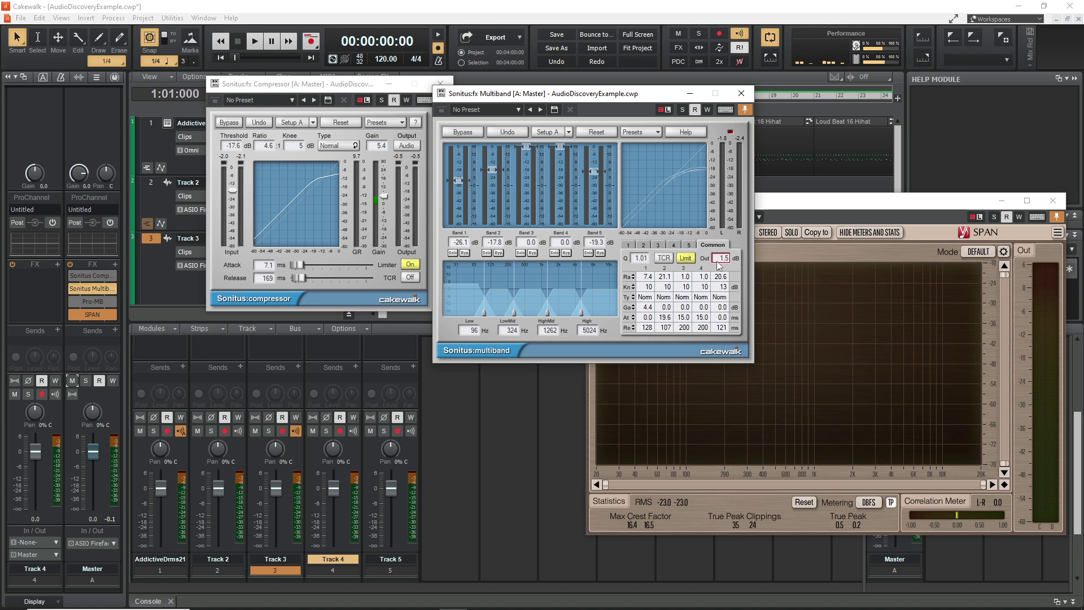
{"action": "left_click", "coordinate": [716, 258]}
{"action": "type", "text": "0"}
{"action": "key", "text": "Return"}
- Raise the output to 3.9 dB during playback, then stop and scroll it down to 0.1 dB
{"action": "key", "text": "space"}
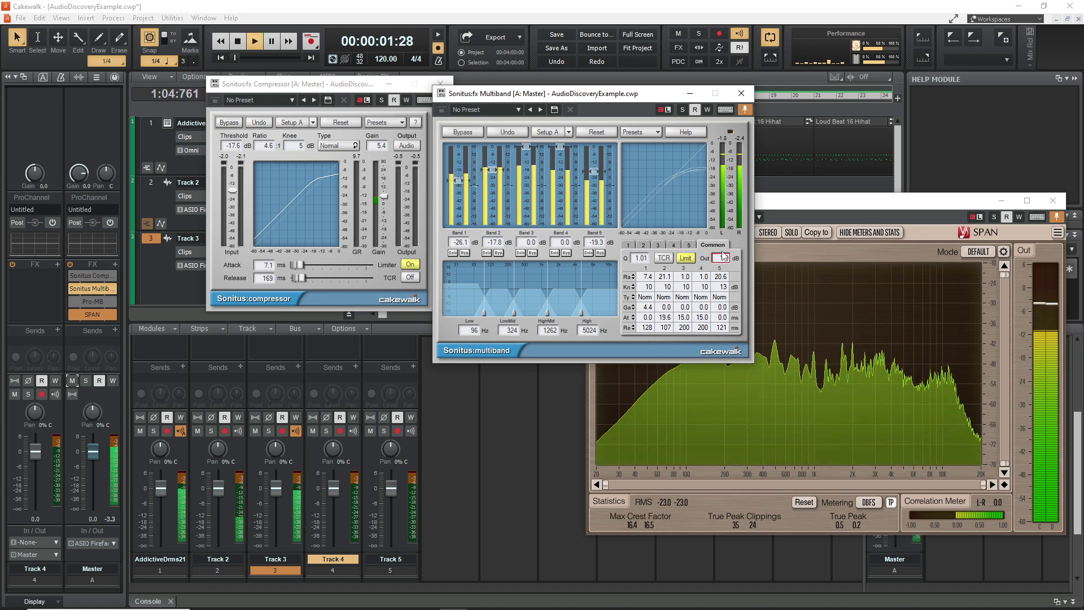
{"action": "left_click_drag", "start_coordinate": [723, 255], "coordinate": [716, 221]}
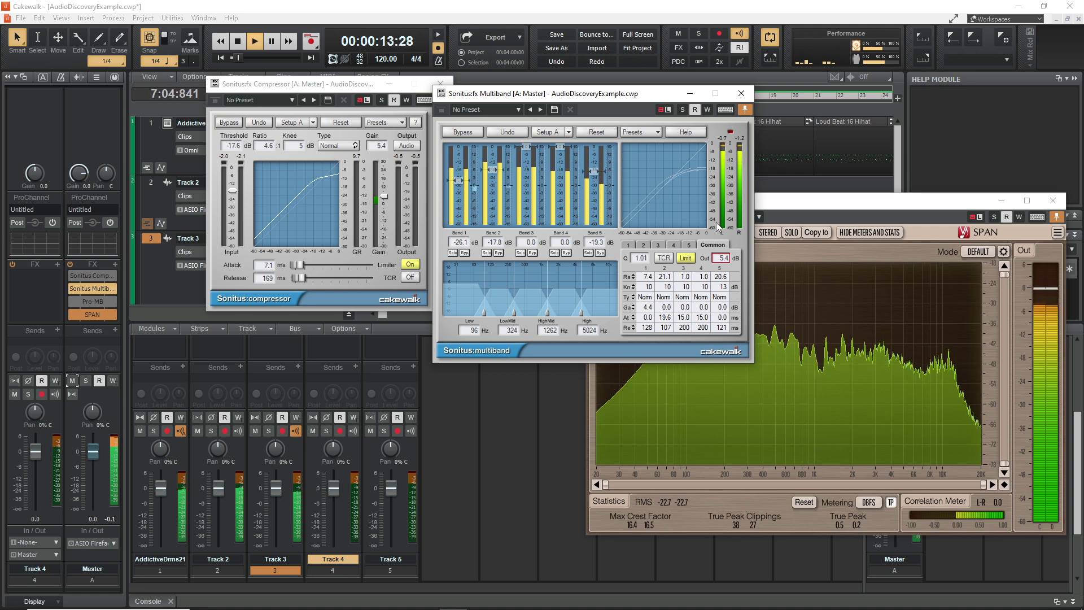
{"action": "key", "text": "space"}
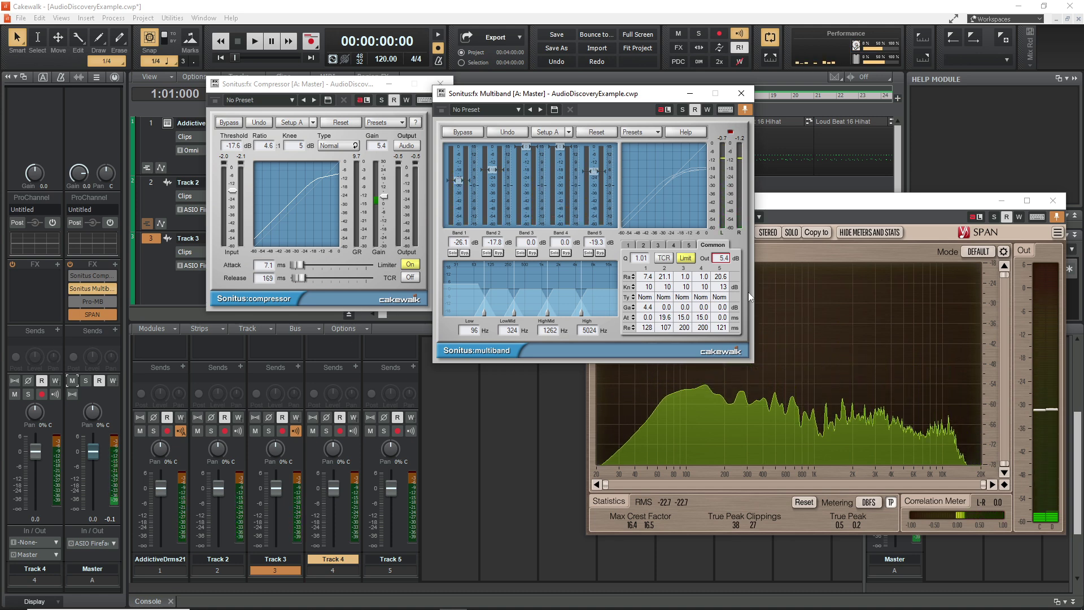
{"action": "scroll", "coordinate": [719, 260], "scroll_direction": "up", "scroll_amount": 1}
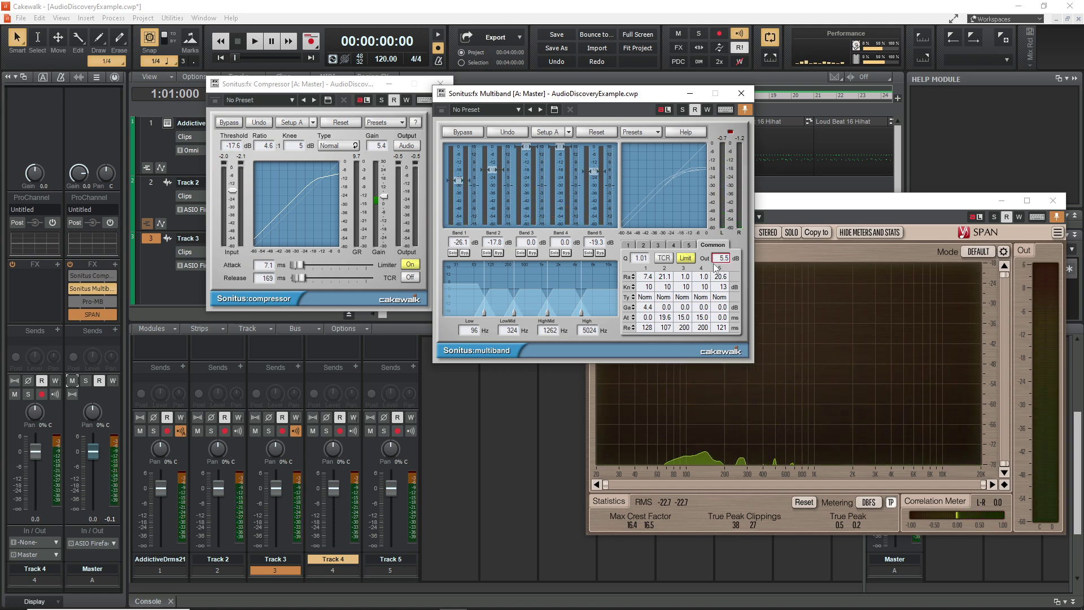
{"action": "scroll", "coordinate": [711, 264], "scroll_direction": "down", "scroll_amount": 10}
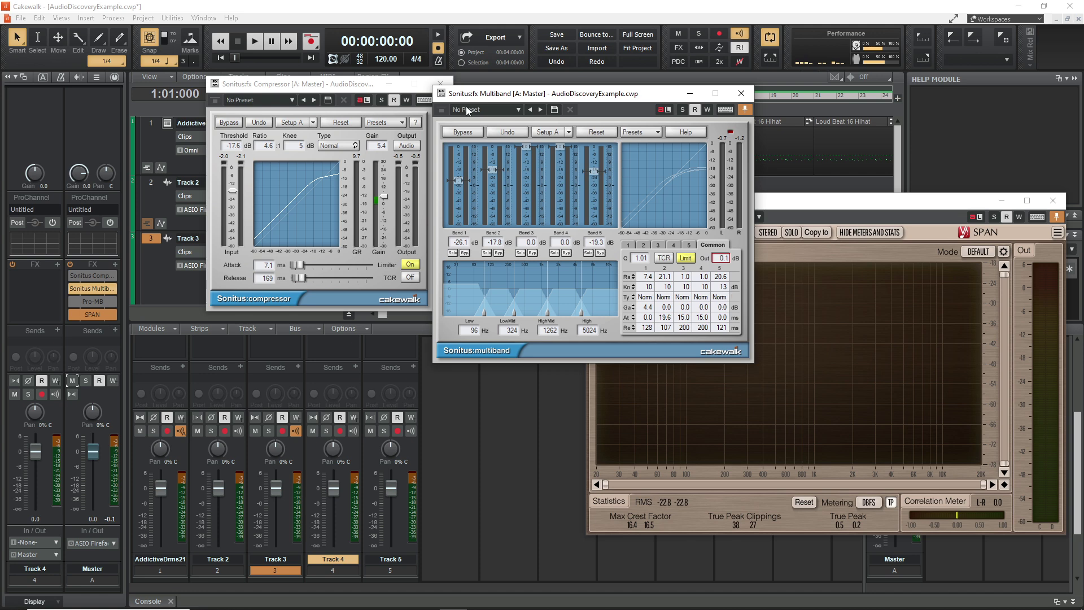
- Check Band 1's compression type in the Sonitus multiband, then reopen FabFilter Pro-MB from the Master FX rack
{"action": "left_click", "coordinate": [310, 84]}
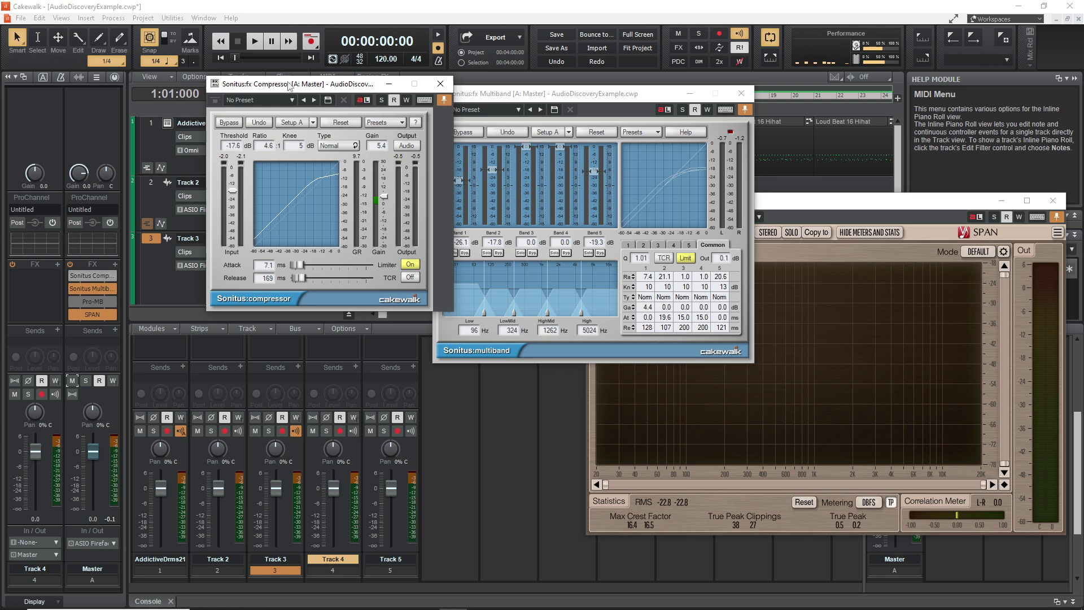
{"action": "left_click", "coordinate": [499, 99]}
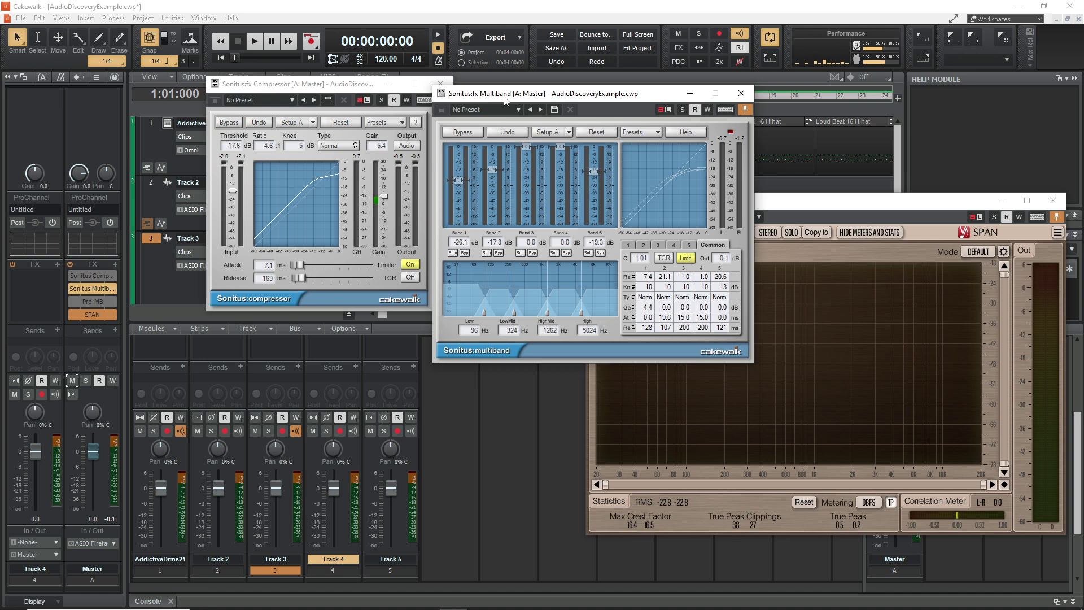
{"action": "left_click", "coordinate": [628, 245]}
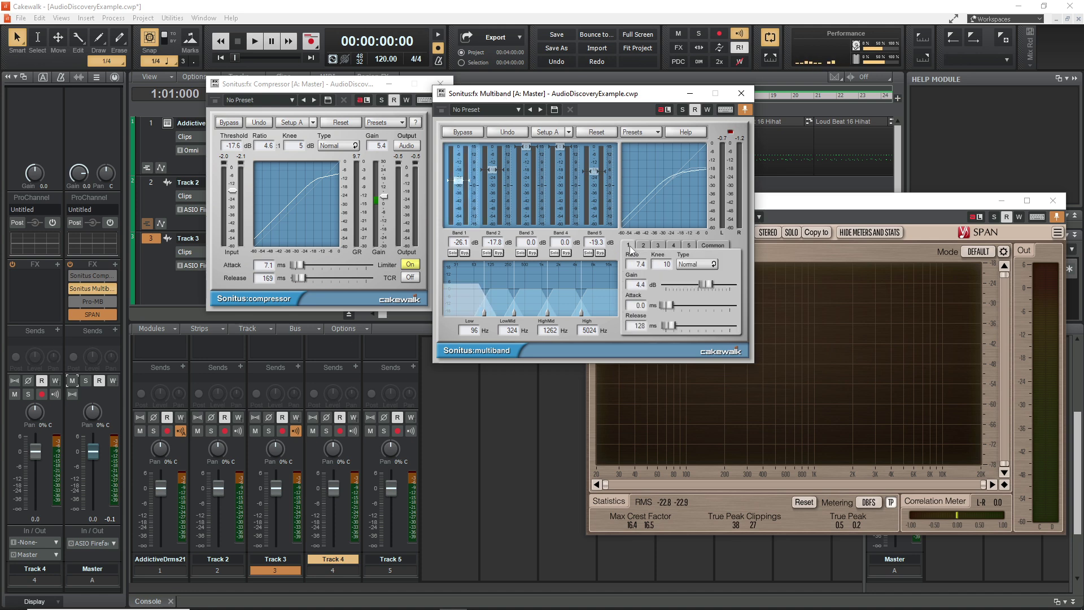
{"action": "left_click", "coordinate": [702, 265]}
{"action": "double_click", "coordinate": [85, 301]}
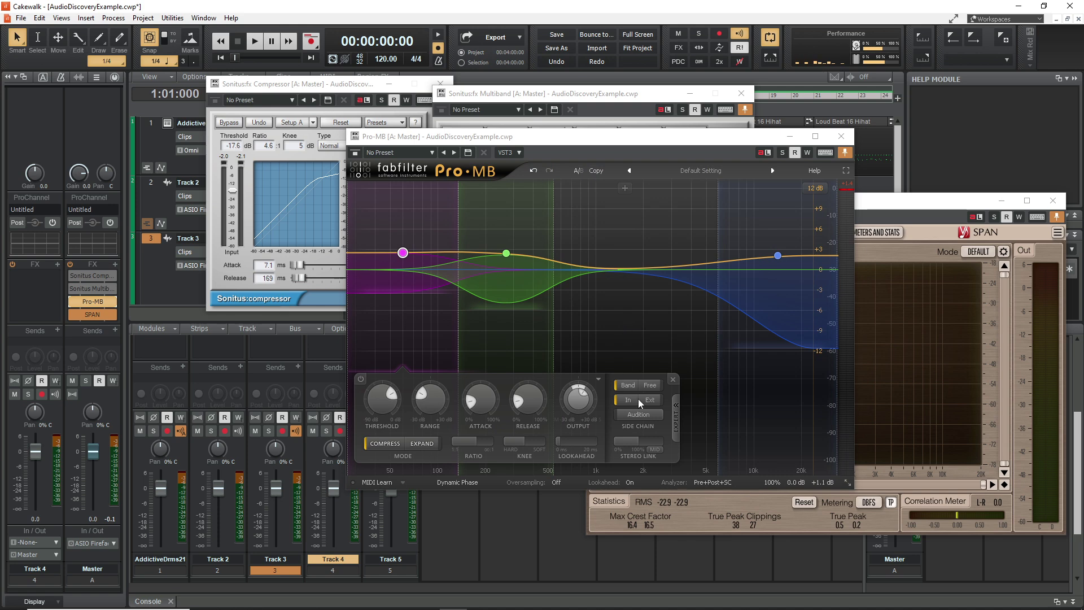
- Reveal Pro-MB's side-chain and stereo link settings, then list Track 4's available send destinations
{"action": "left_click", "coordinate": [674, 420]}
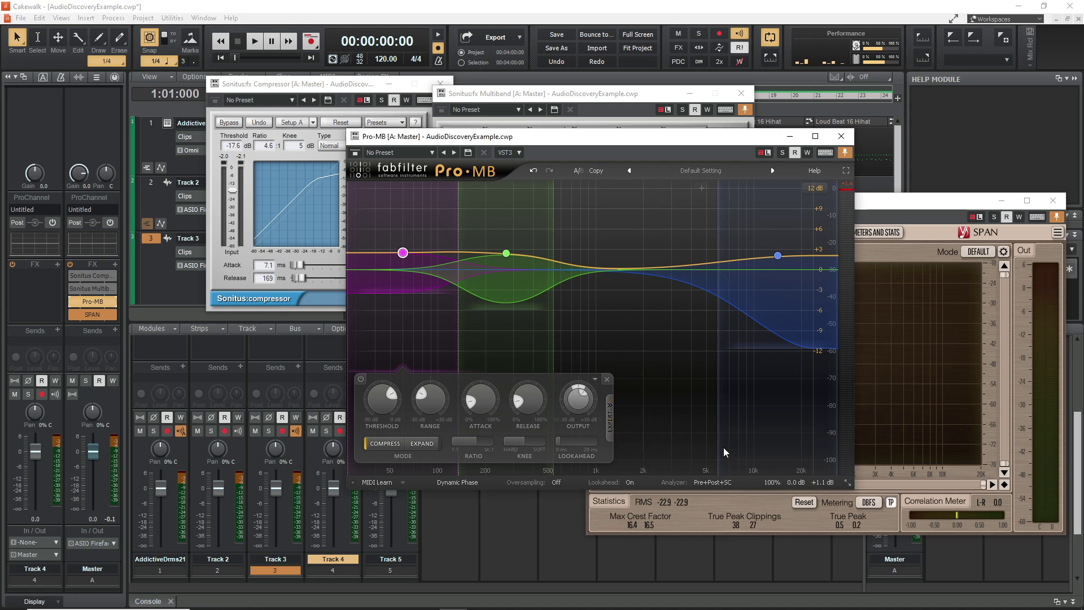
{"action": "mouse_move", "coordinate": [823, 486]}
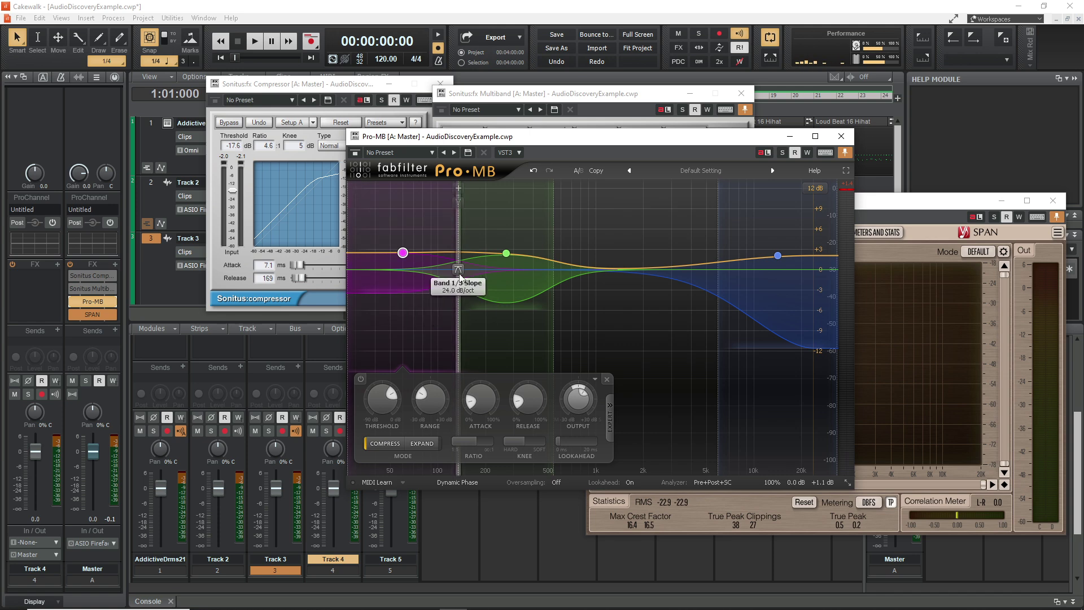
{"action": "mouse_move", "coordinate": [459, 278]}
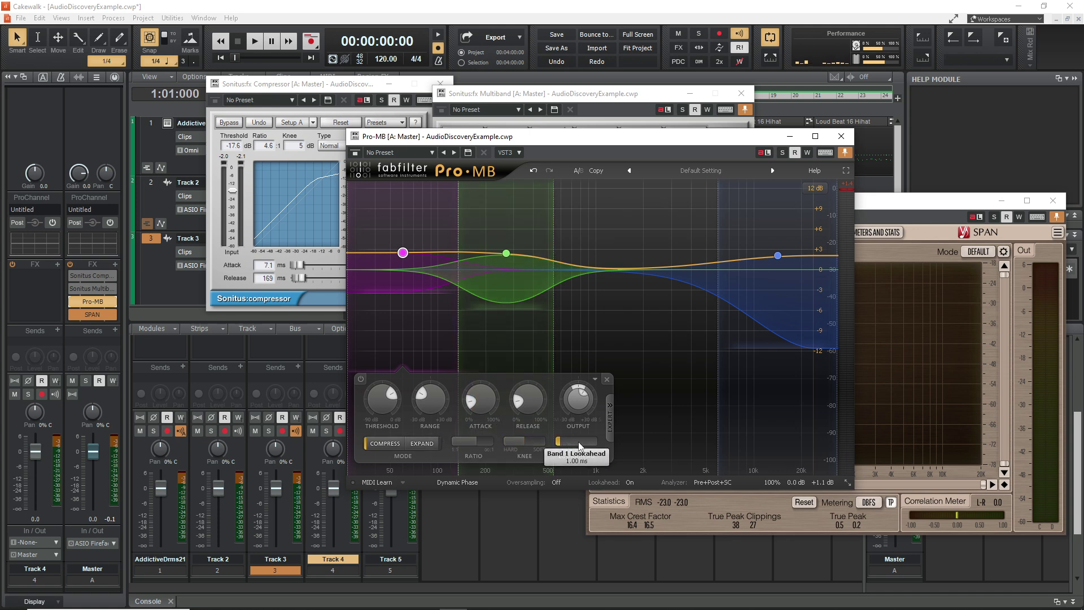
{"action": "mouse_move", "coordinate": [578, 446]}
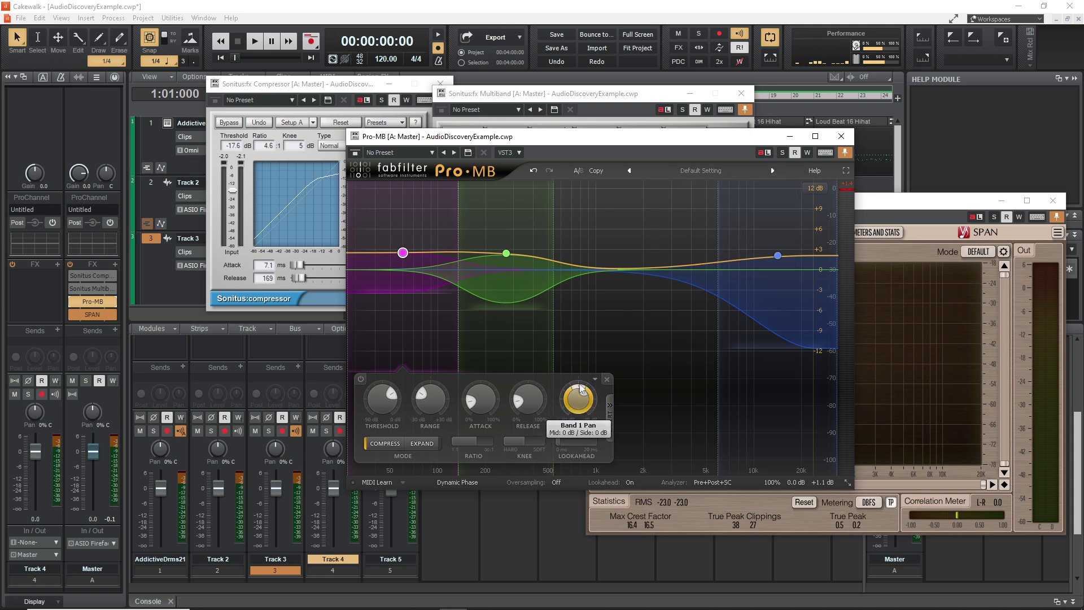
{"action": "mouse_move", "coordinate": [582, 390]}
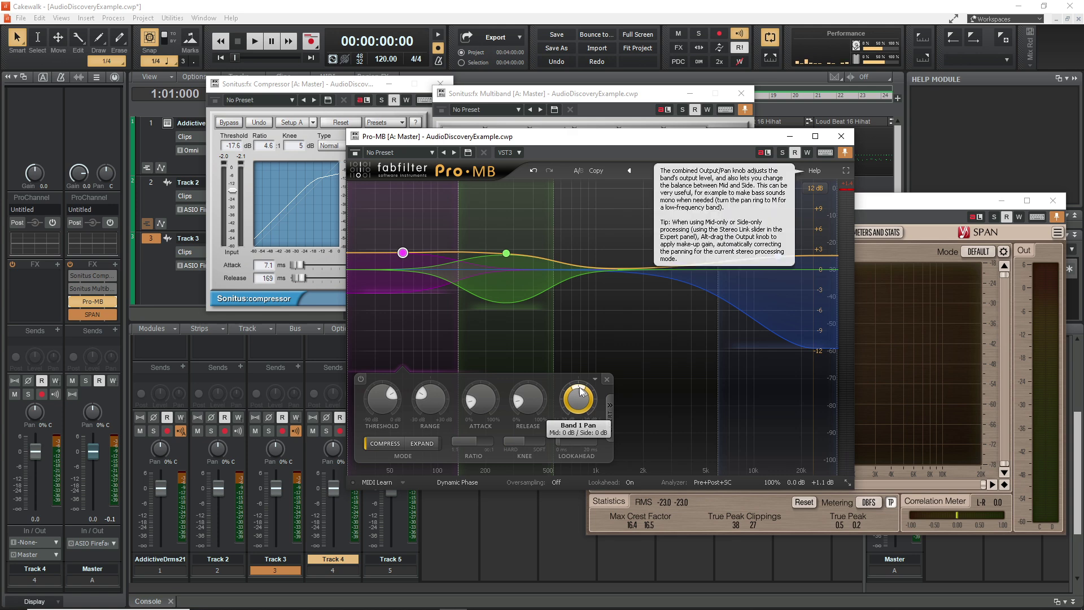
{"action": "left_click", "coordinate": [611, 408]}
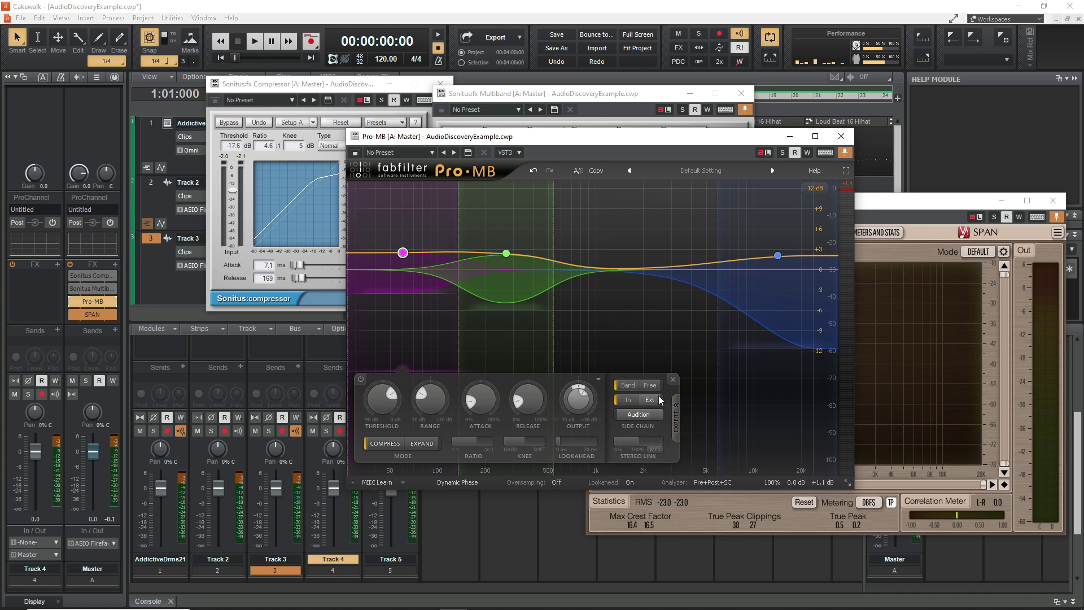
{"action": "mouse_move", "coordinate": [75, 300]}
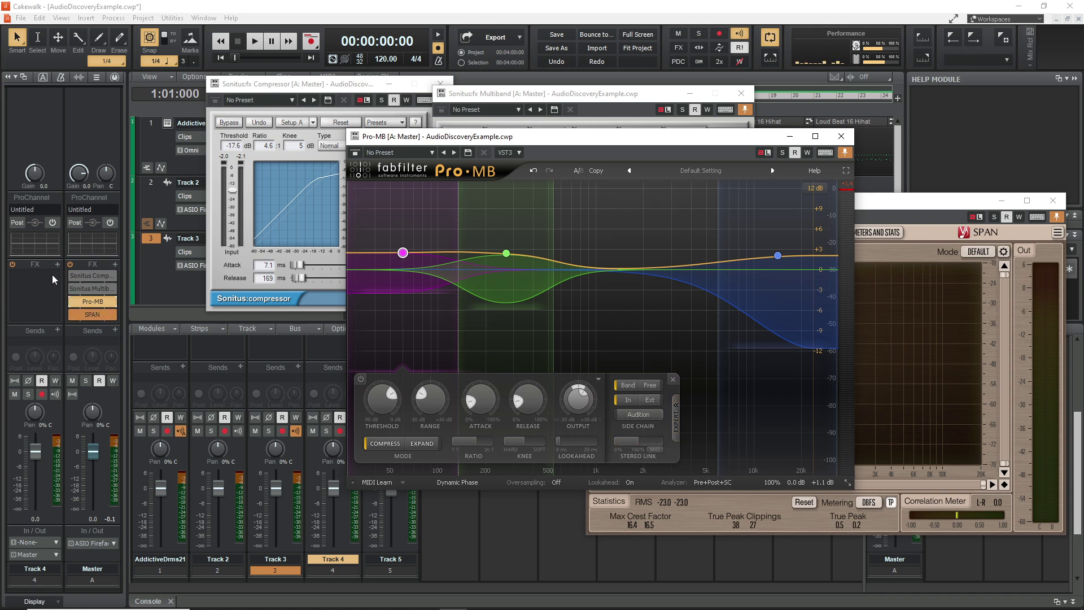
{"action": "left_click", "coordinate": [57, 330]}
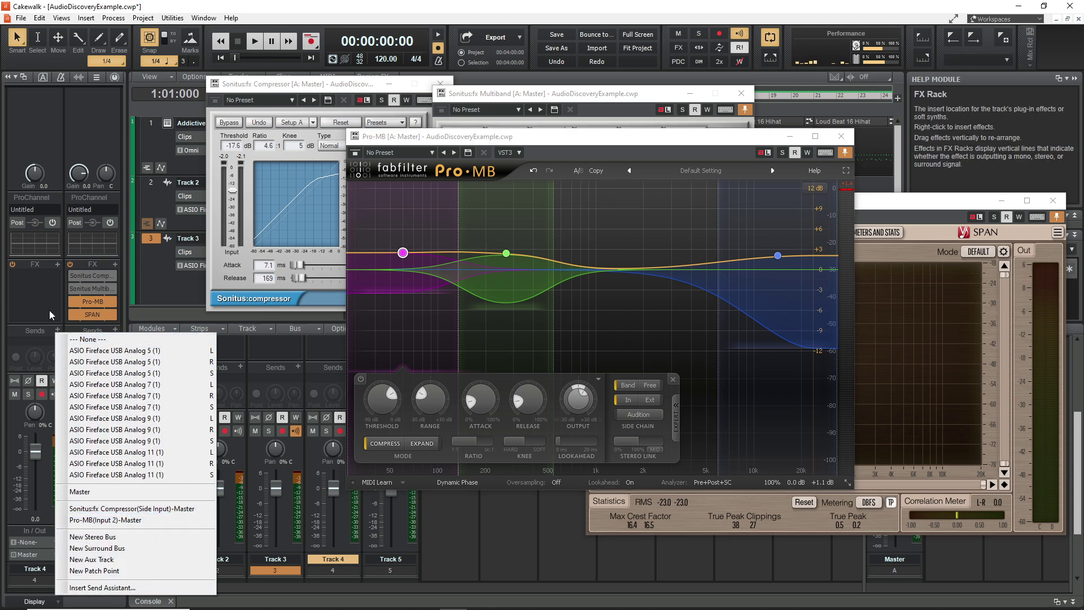
- Close Pro-MB, bring the Sonitus compressor and multiband forward, then reopen Pro-MB from the Master FX rack
{"action": "left_click", "coordinate": [840, 136]}
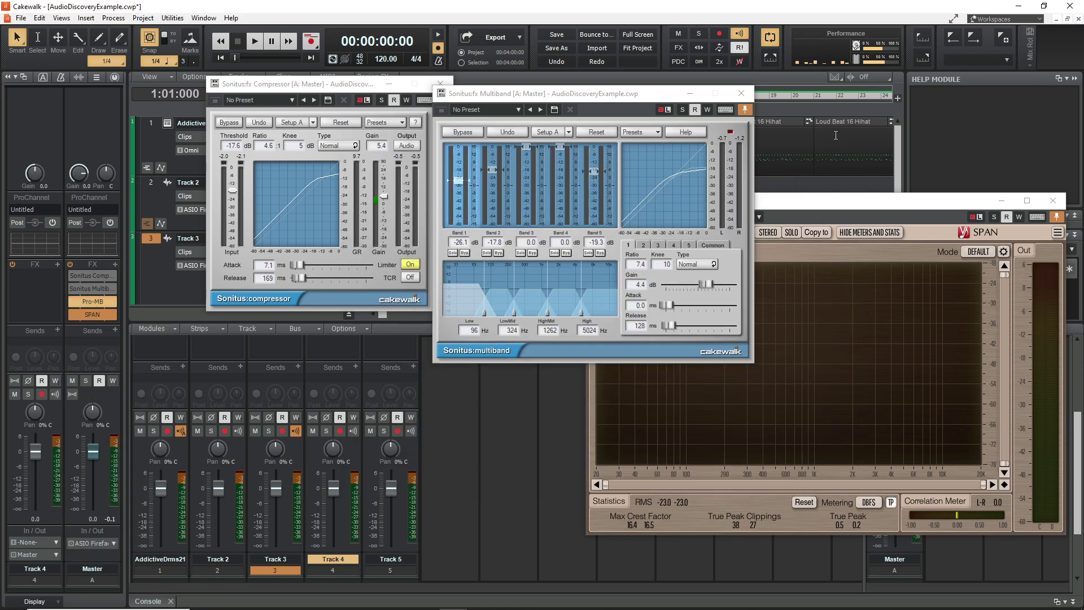
{"action": "left_click", "coordinate": [632, 107]}
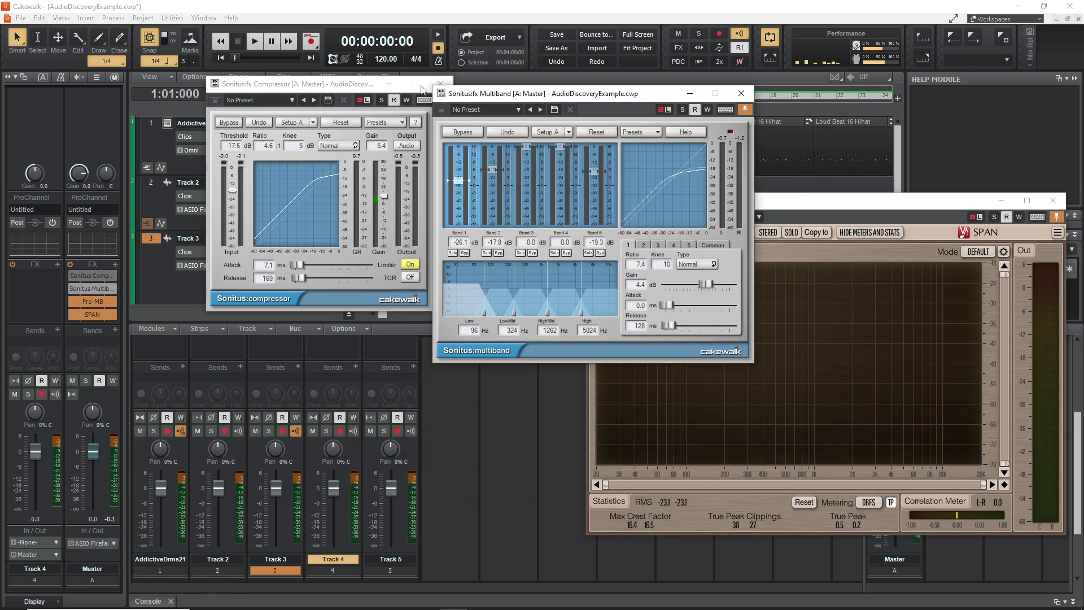
{"action": "left_click", "coordinate": [311, 85]}
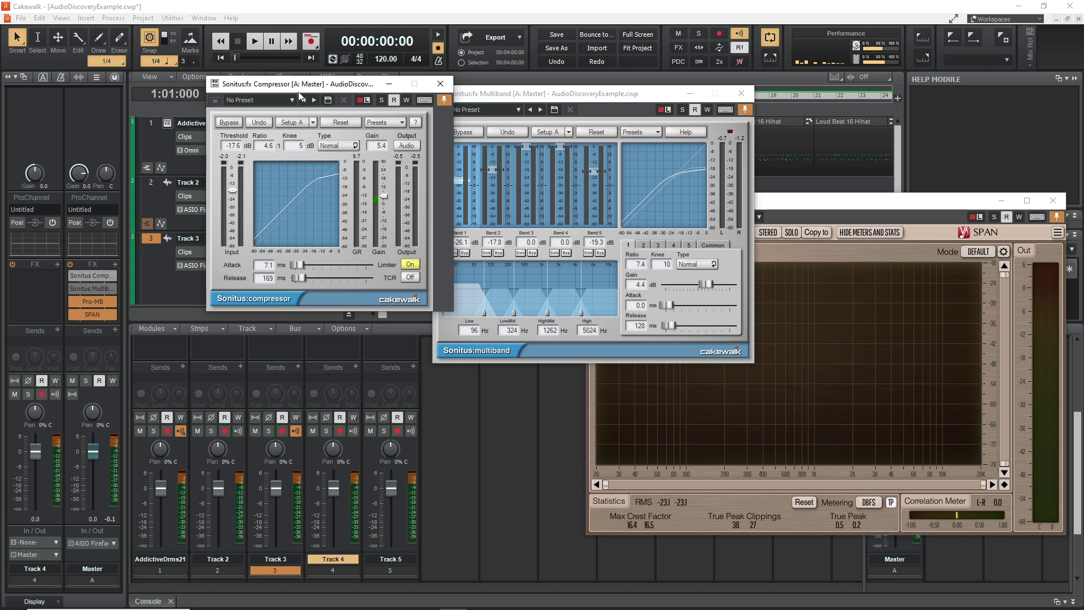
{"action": "left_click", "coordinate": [541, 97]}
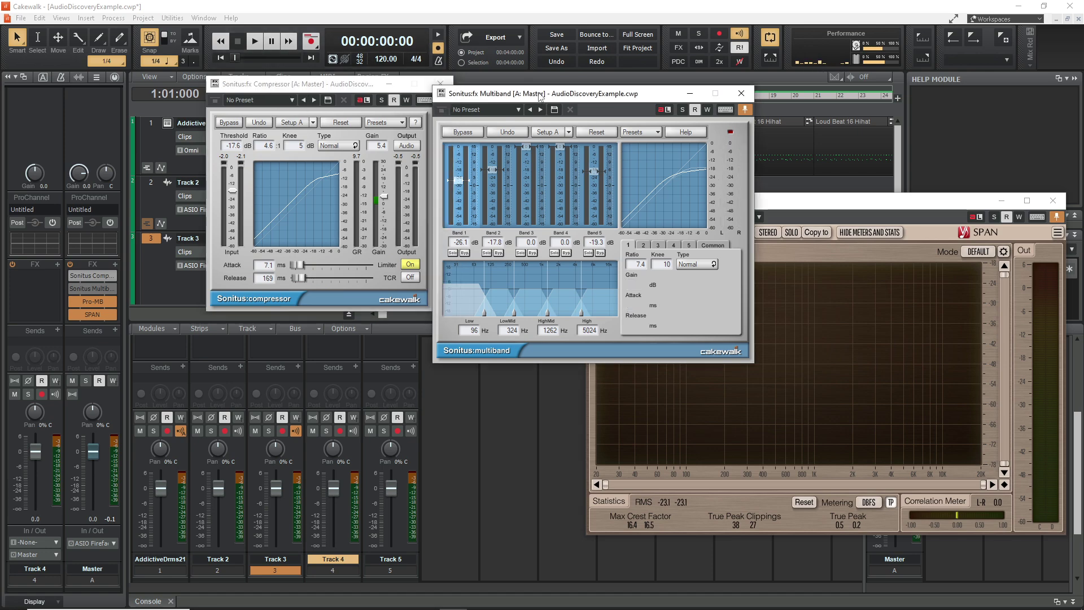
{"action": "double_click", "coordinate": [92, 302]}
{"action": "mouse_move", "coordinate": [536, 202]}
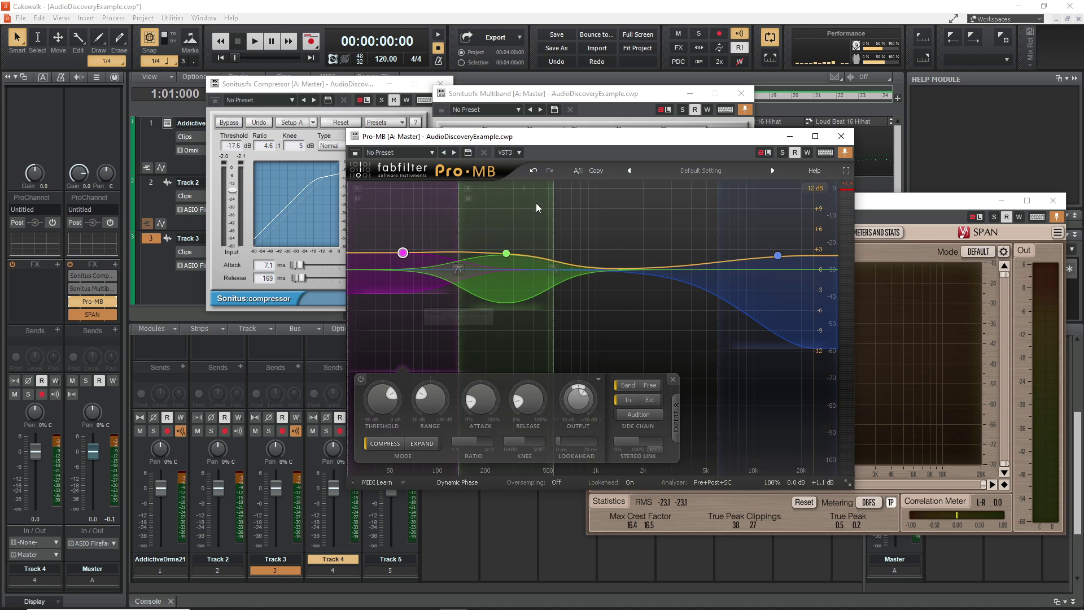
- Alternate the Sonitus Multiband and Pro-MB windows, ending with the multiband showing Band 1's 7.4 ratio
{"action": "left_click", "coordinate": [543, 96]}
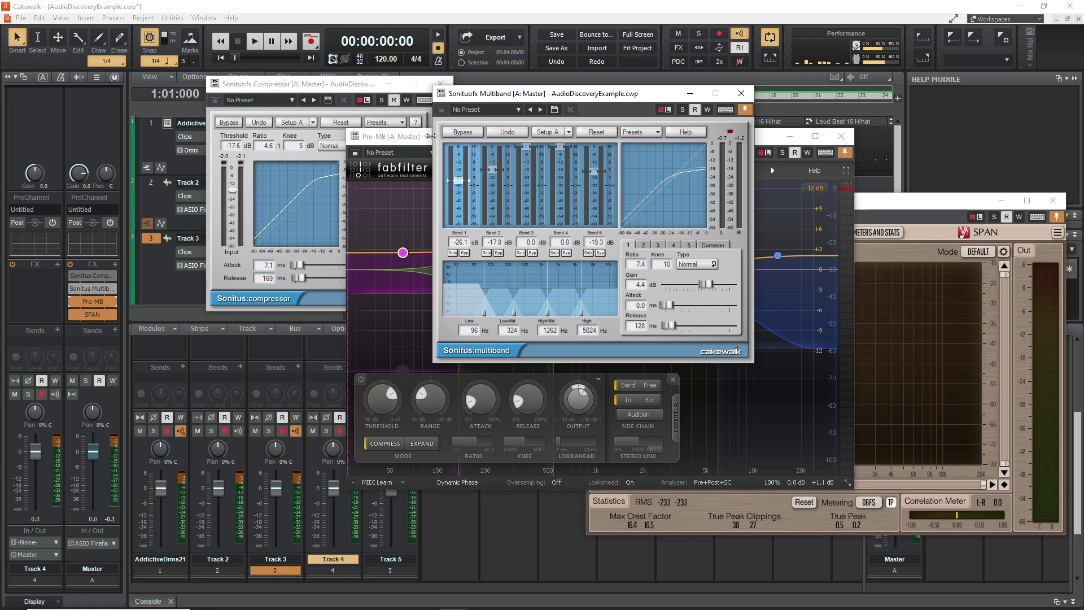
{"action": "left_click", "coordinate": [428, 136]}
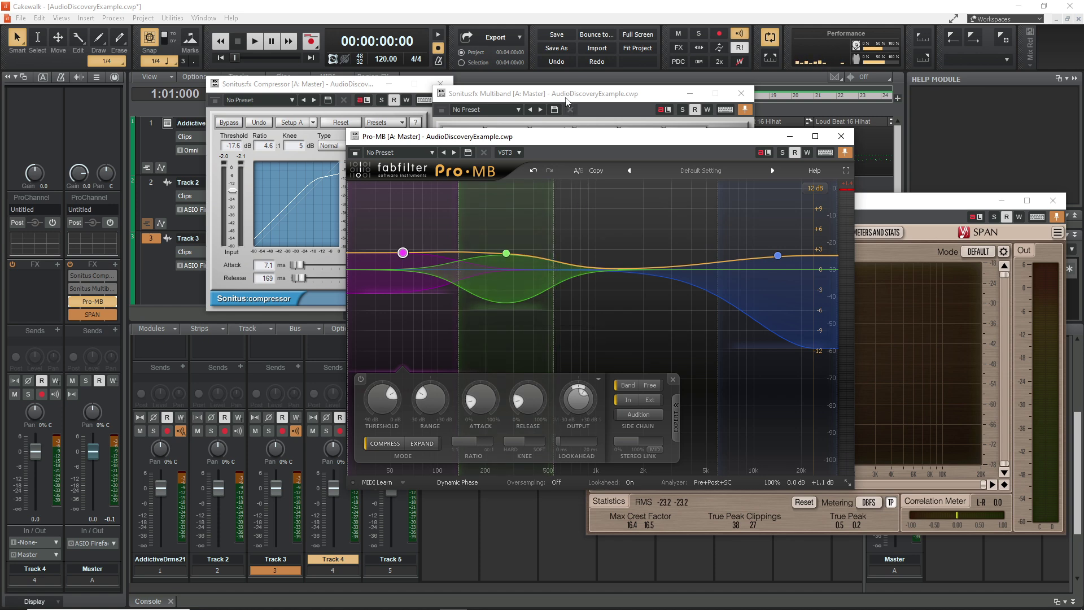
{"action": "left_click", "coordinate": [566, 96]}
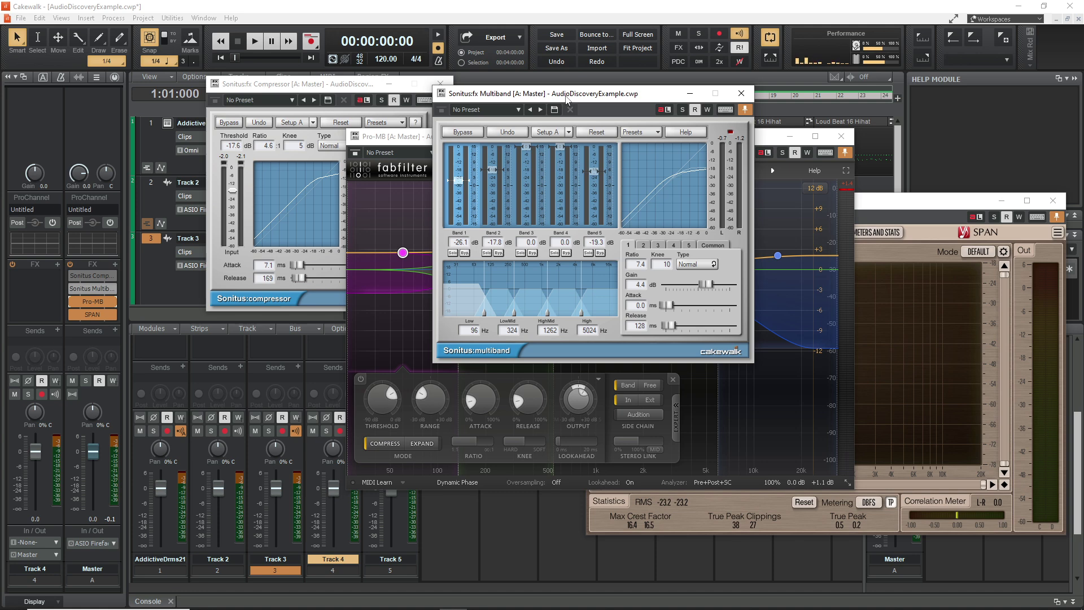